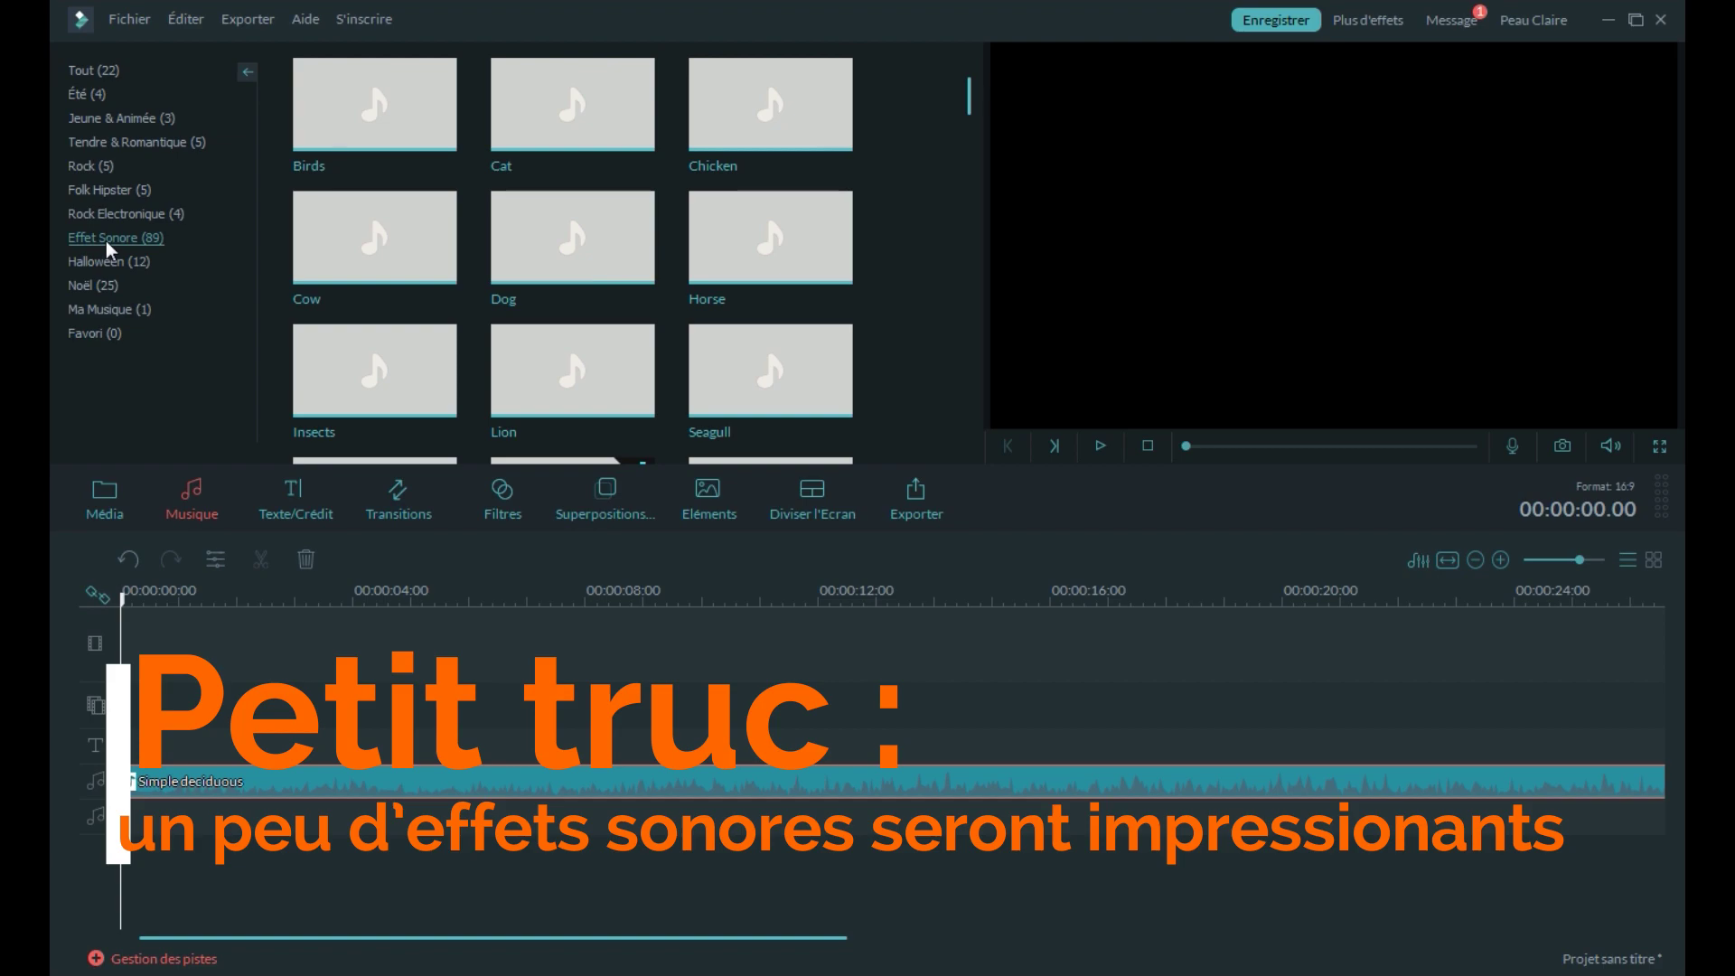
Preview the Birds, Cat and Chicken sound effects.
click(398, 128)
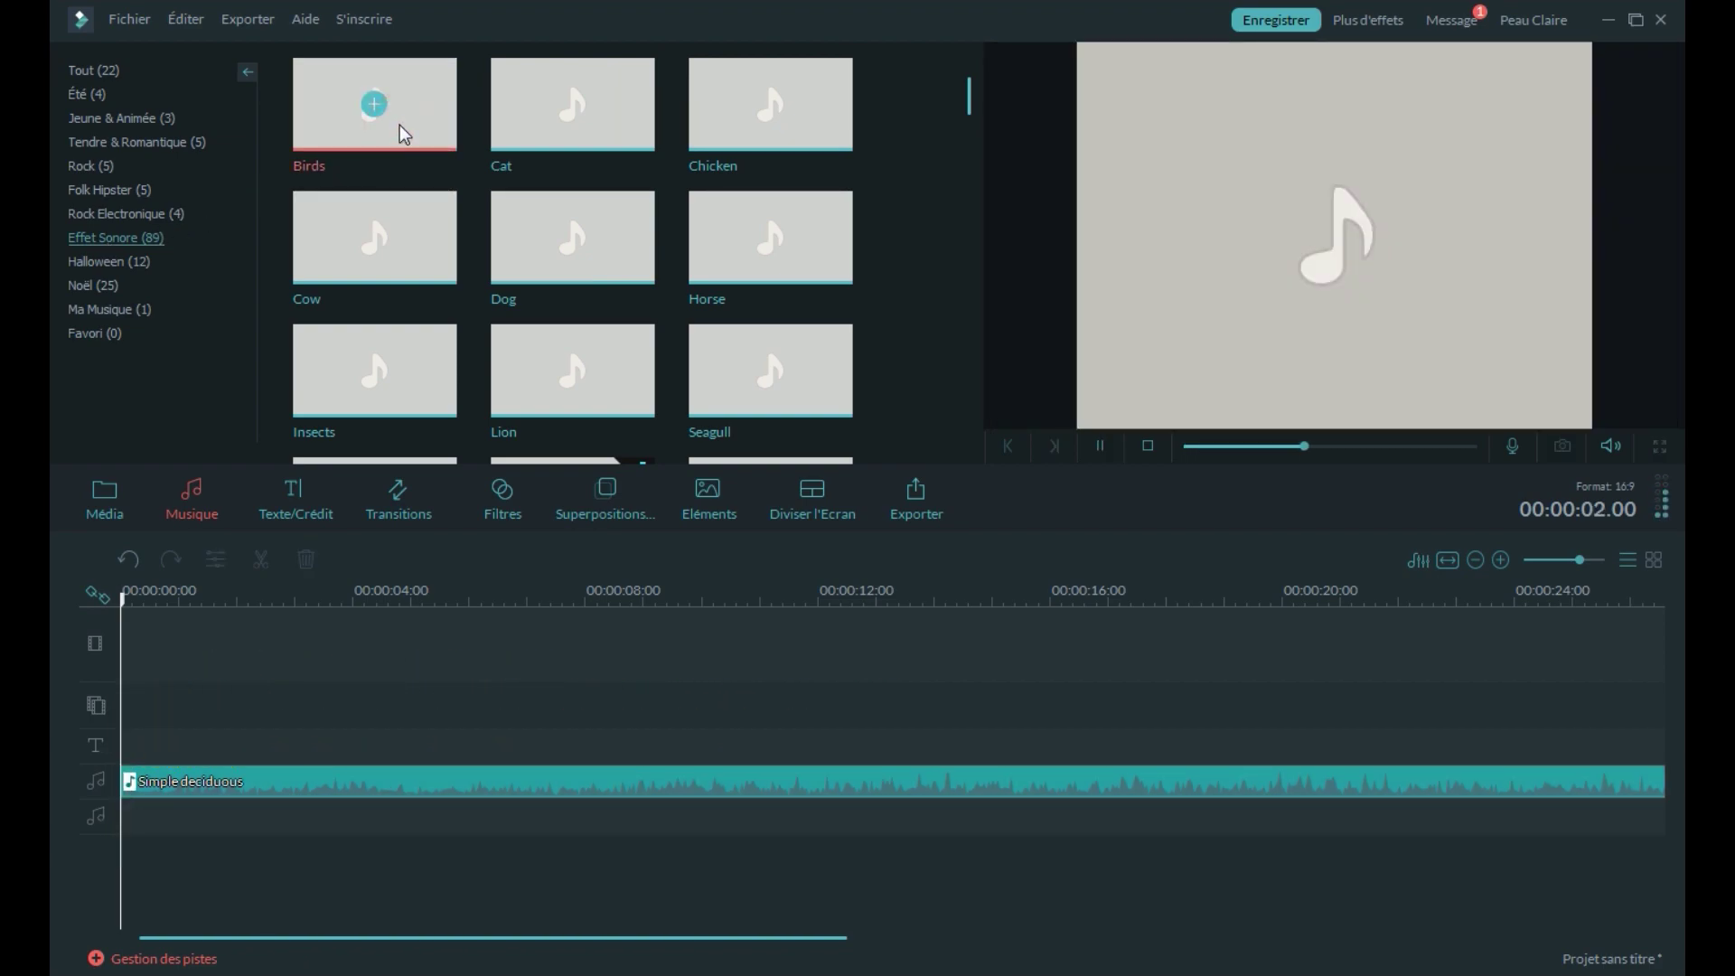
click(603, 136)
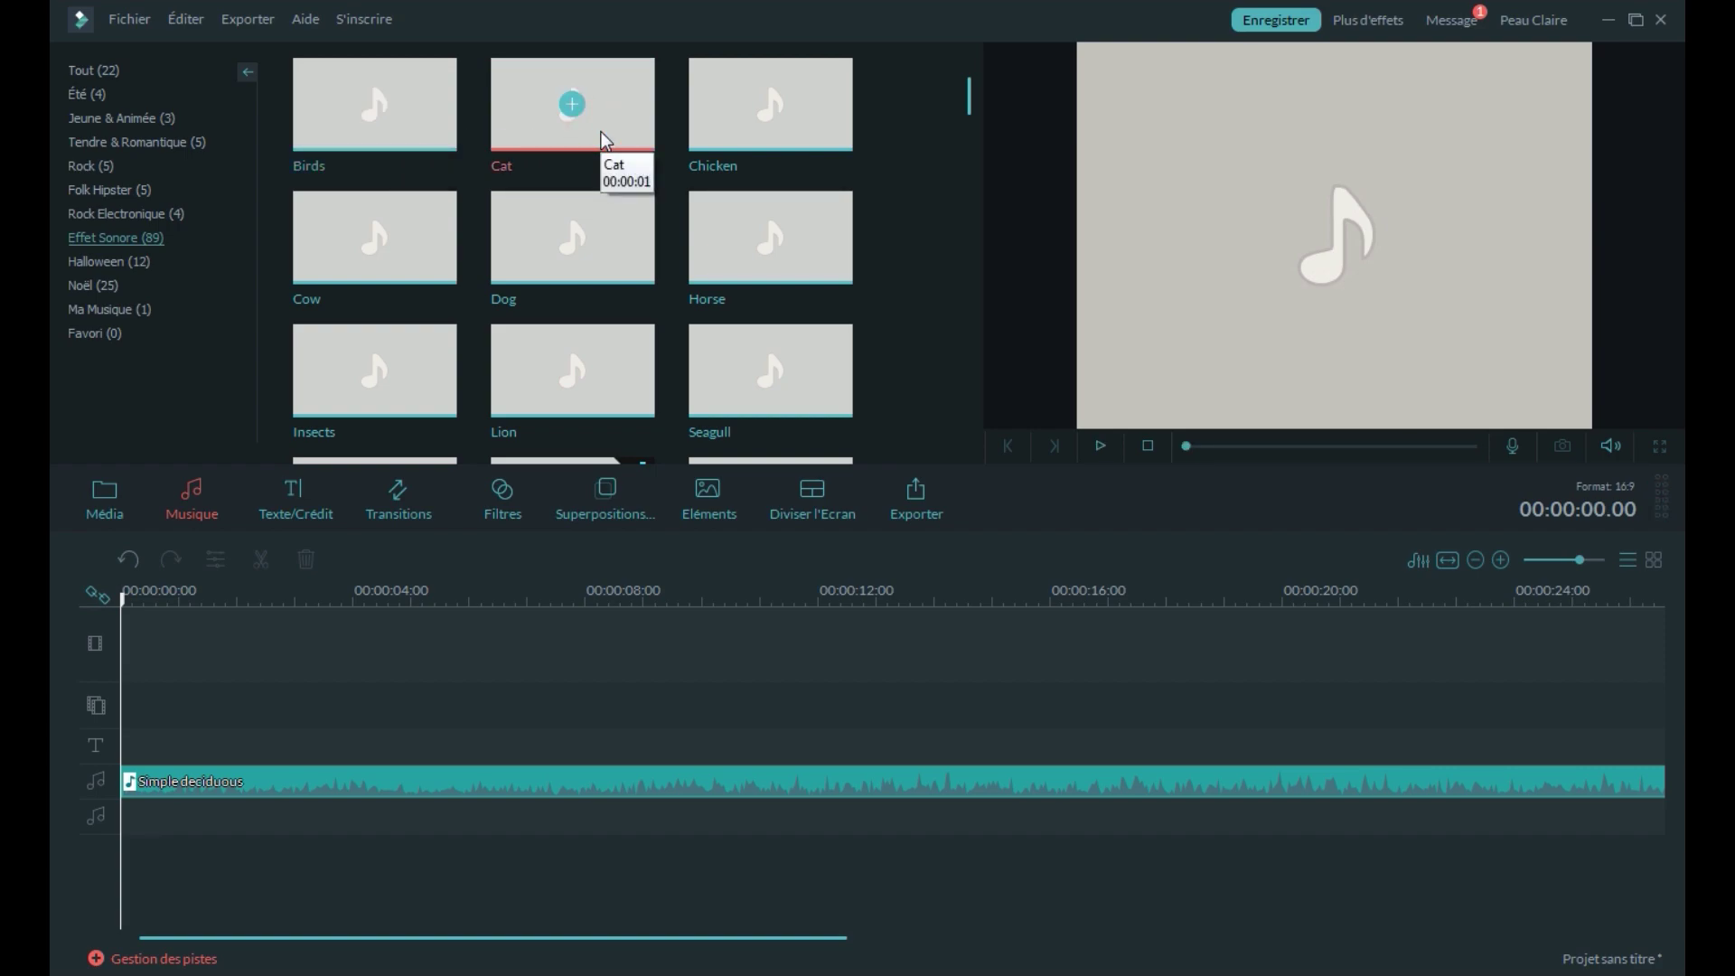
click(727, 147)
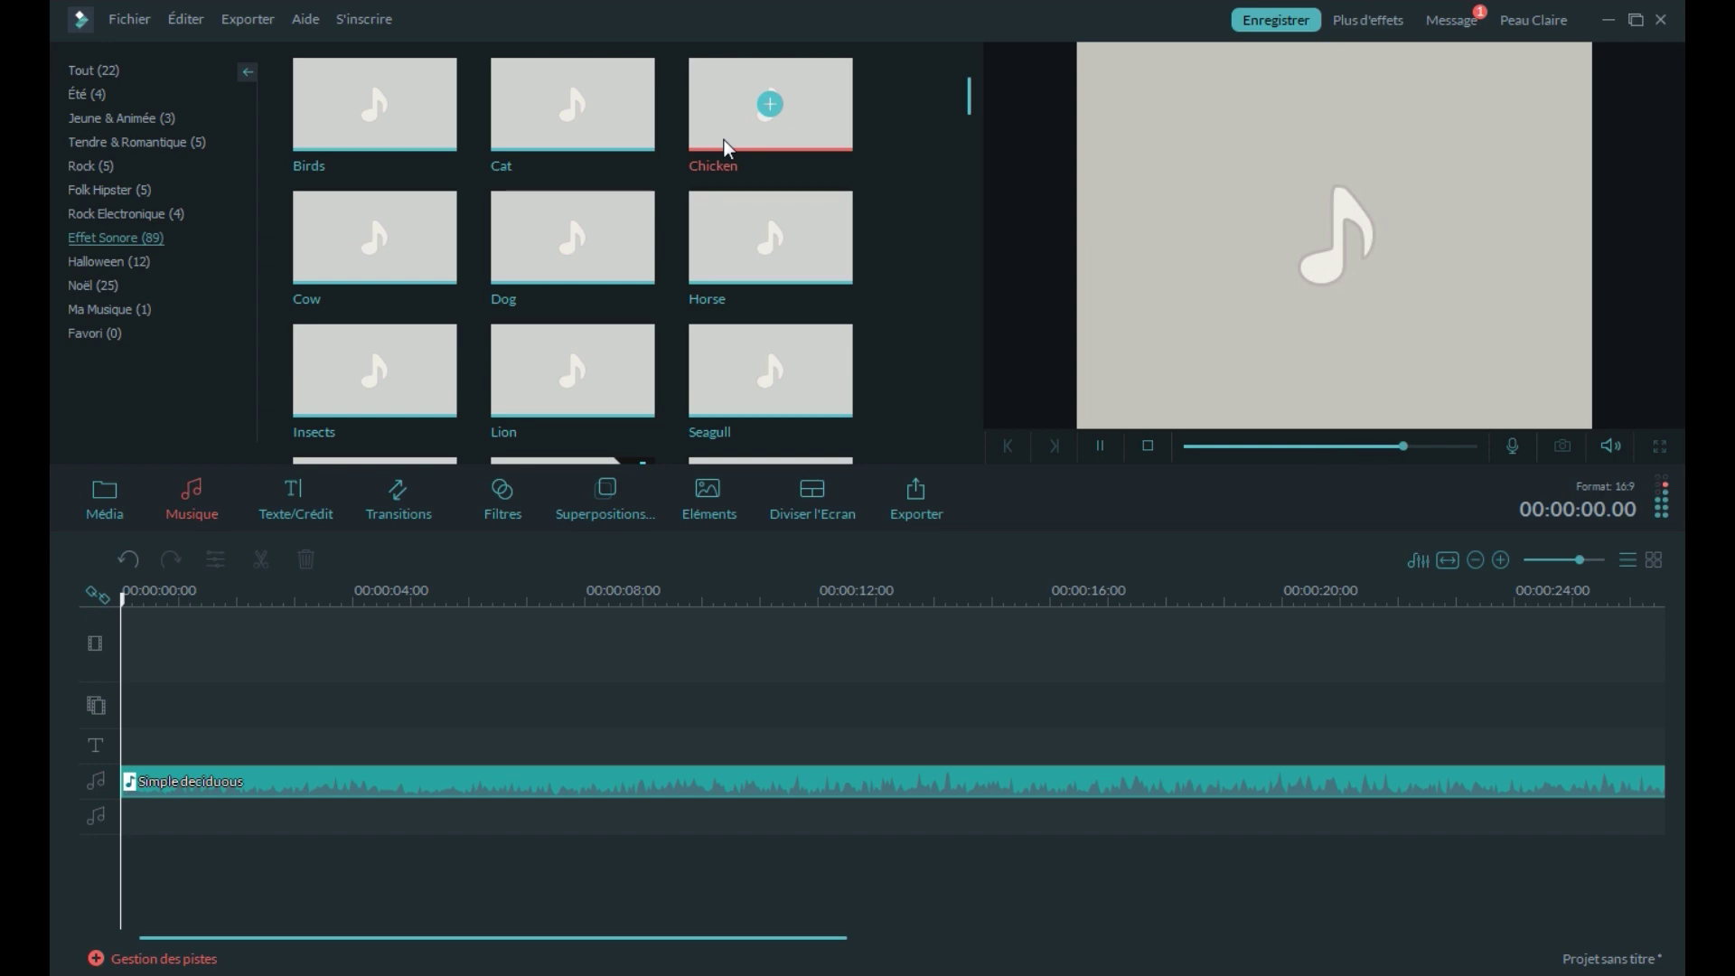
right_click(530, 262)
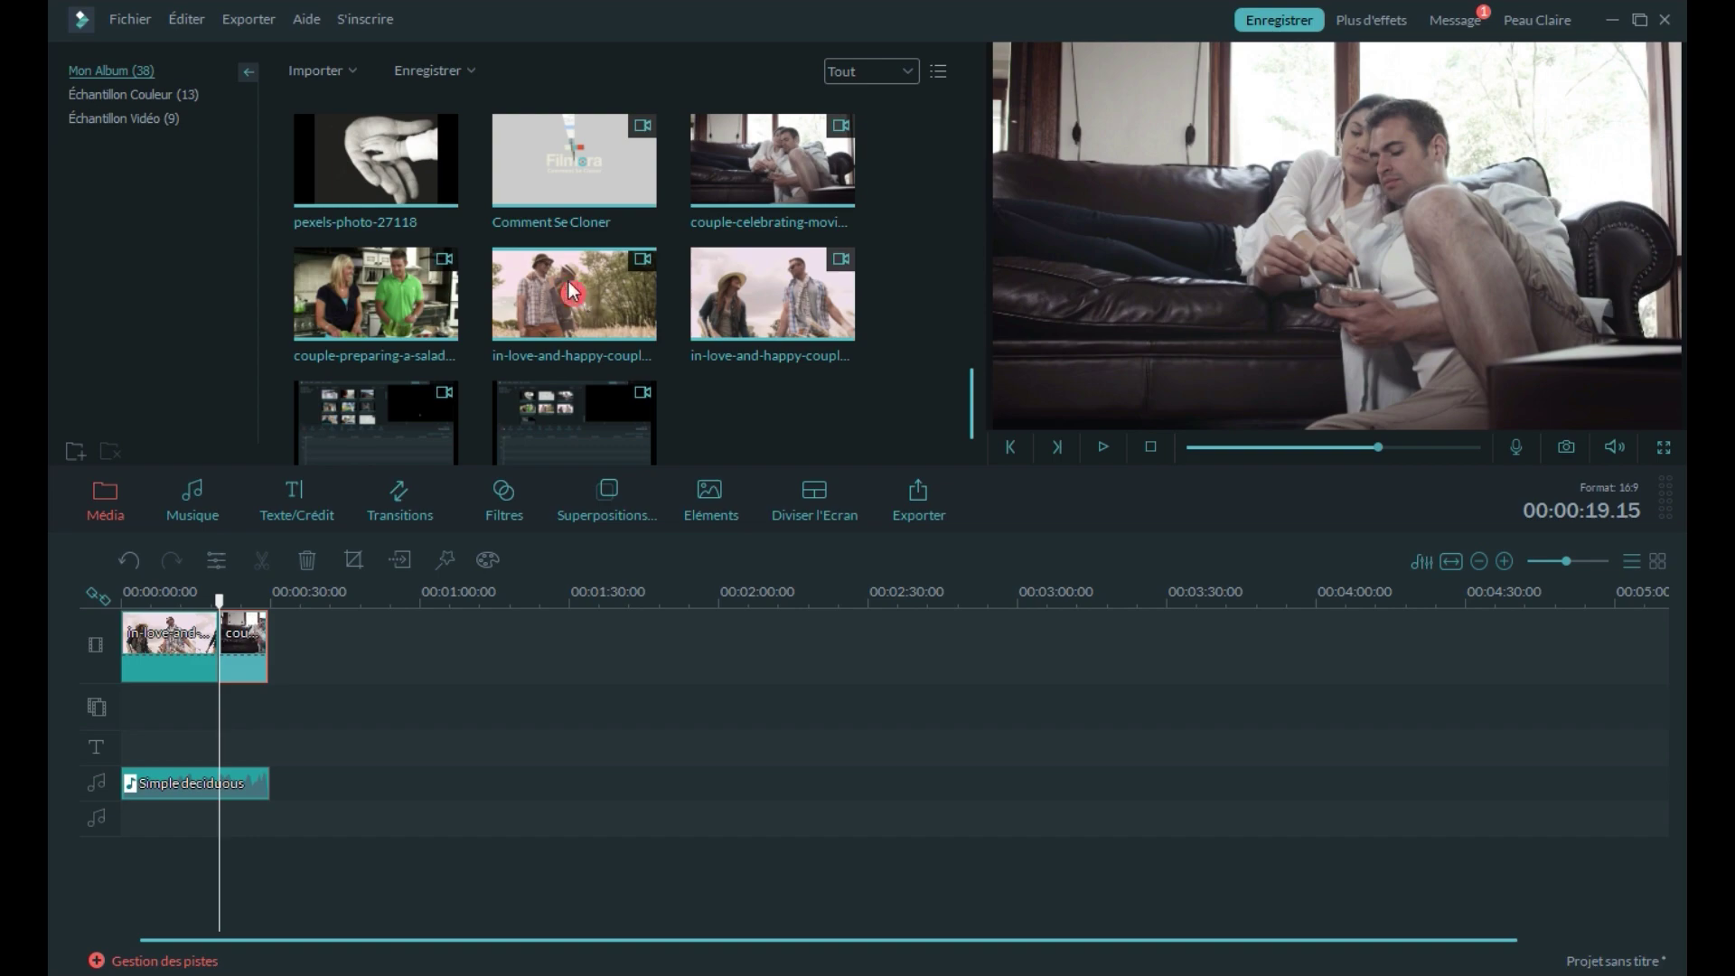
Append the embracing-couple clip to the end of the video track and play the sequence from the start to 00:00:11.18.
drag(573, 293, 280, 646)
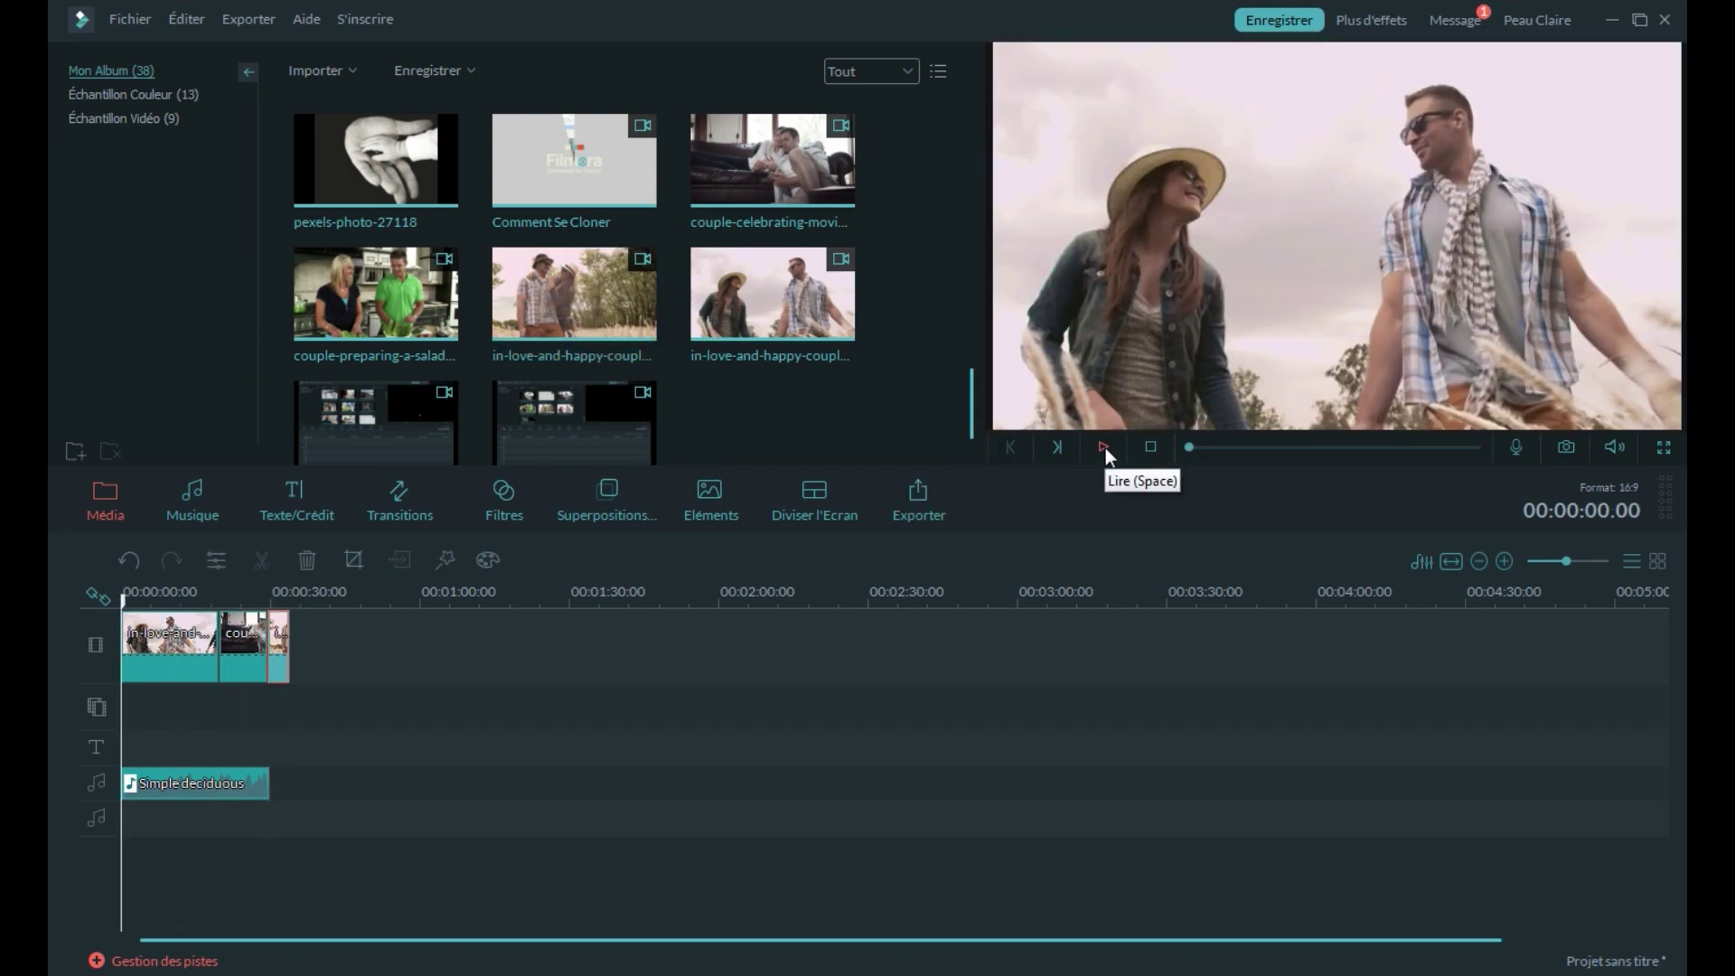
click(1104, 447)
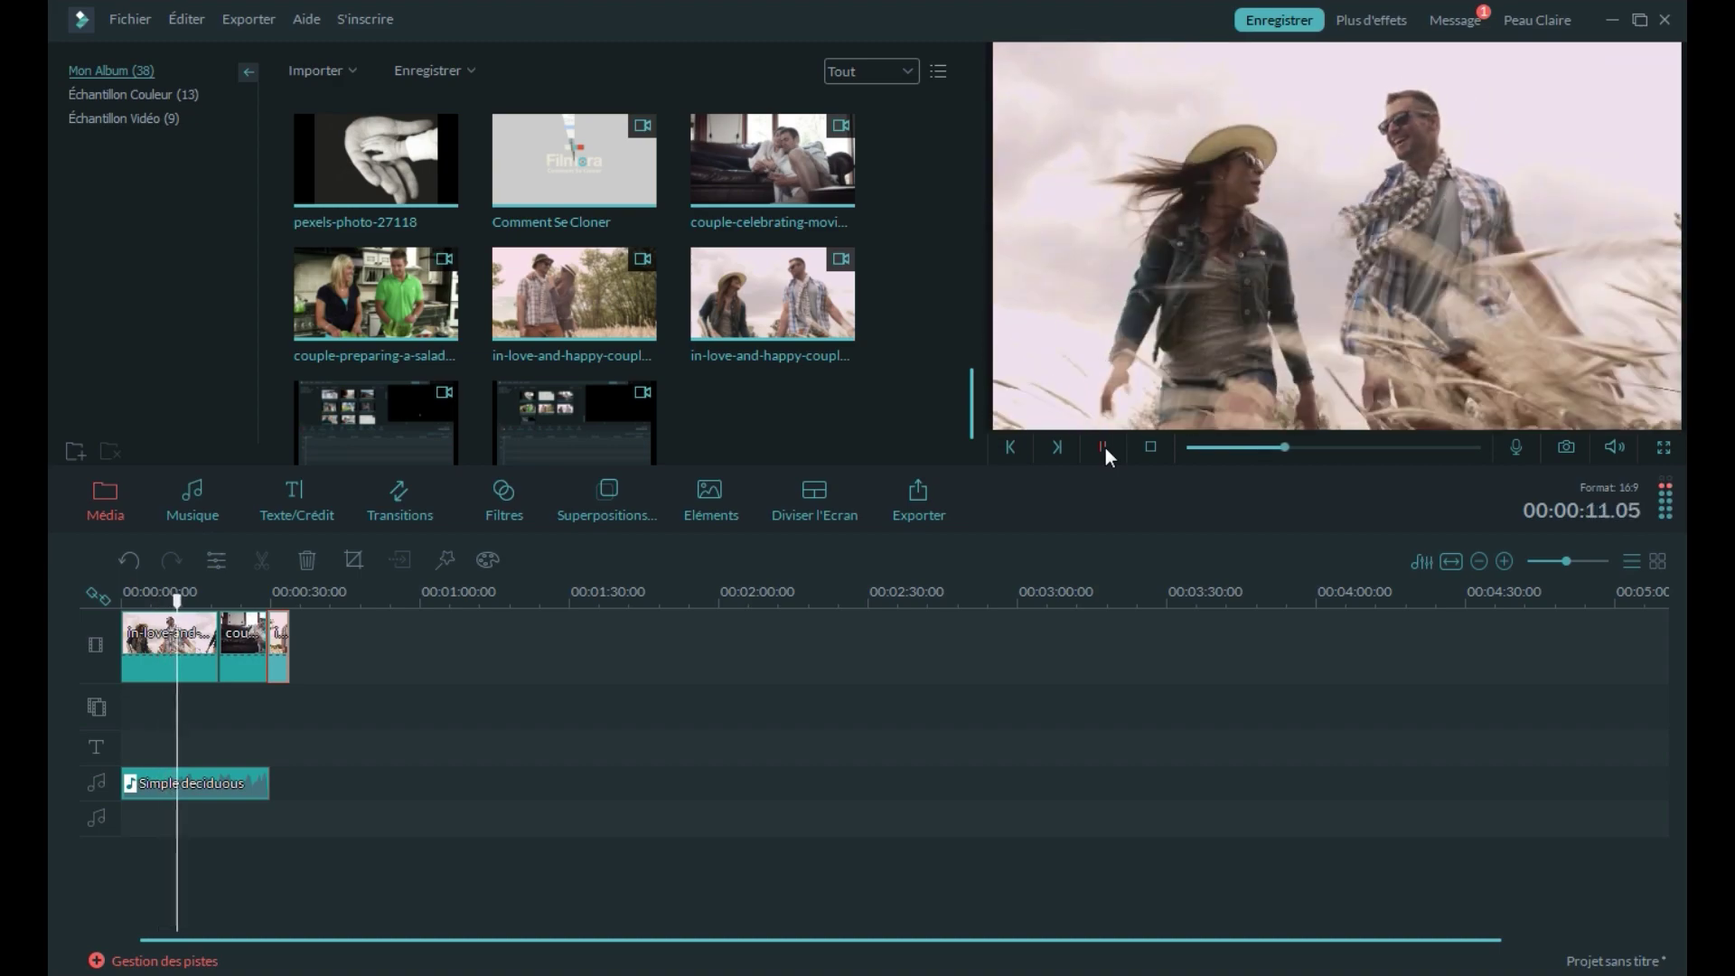
click(1104, 447)
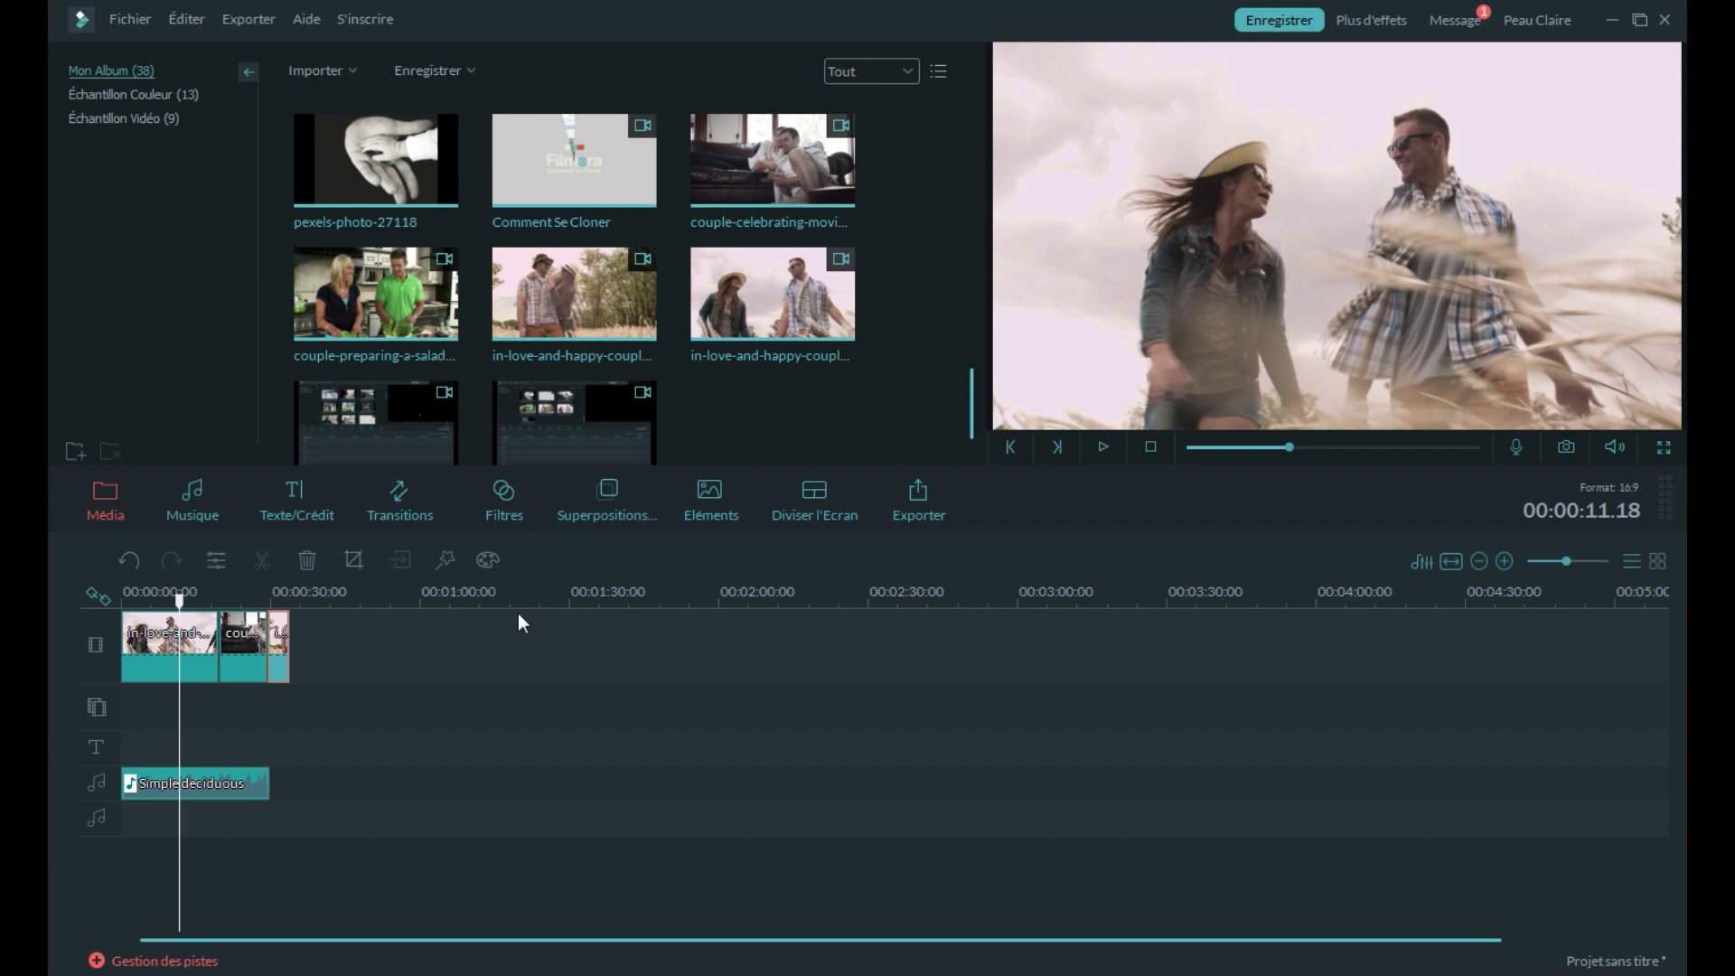
Split the first clip at 00:00:11.18 and delete its second part.
click(203, 666)
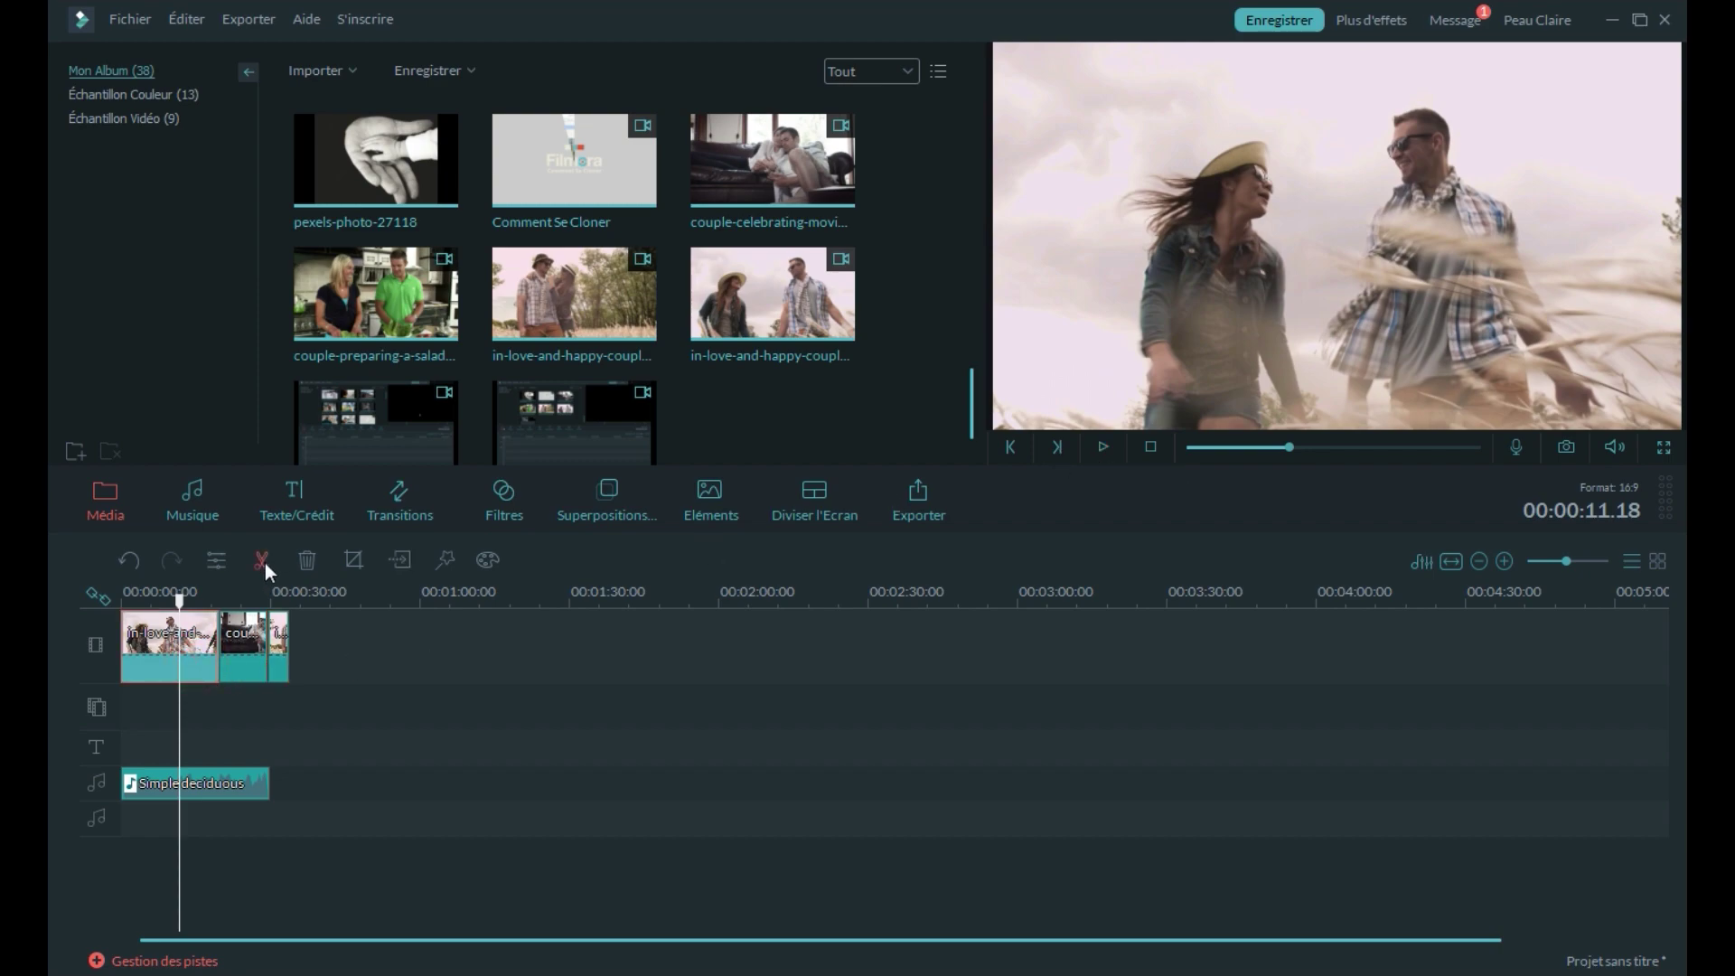
click(261, 560)
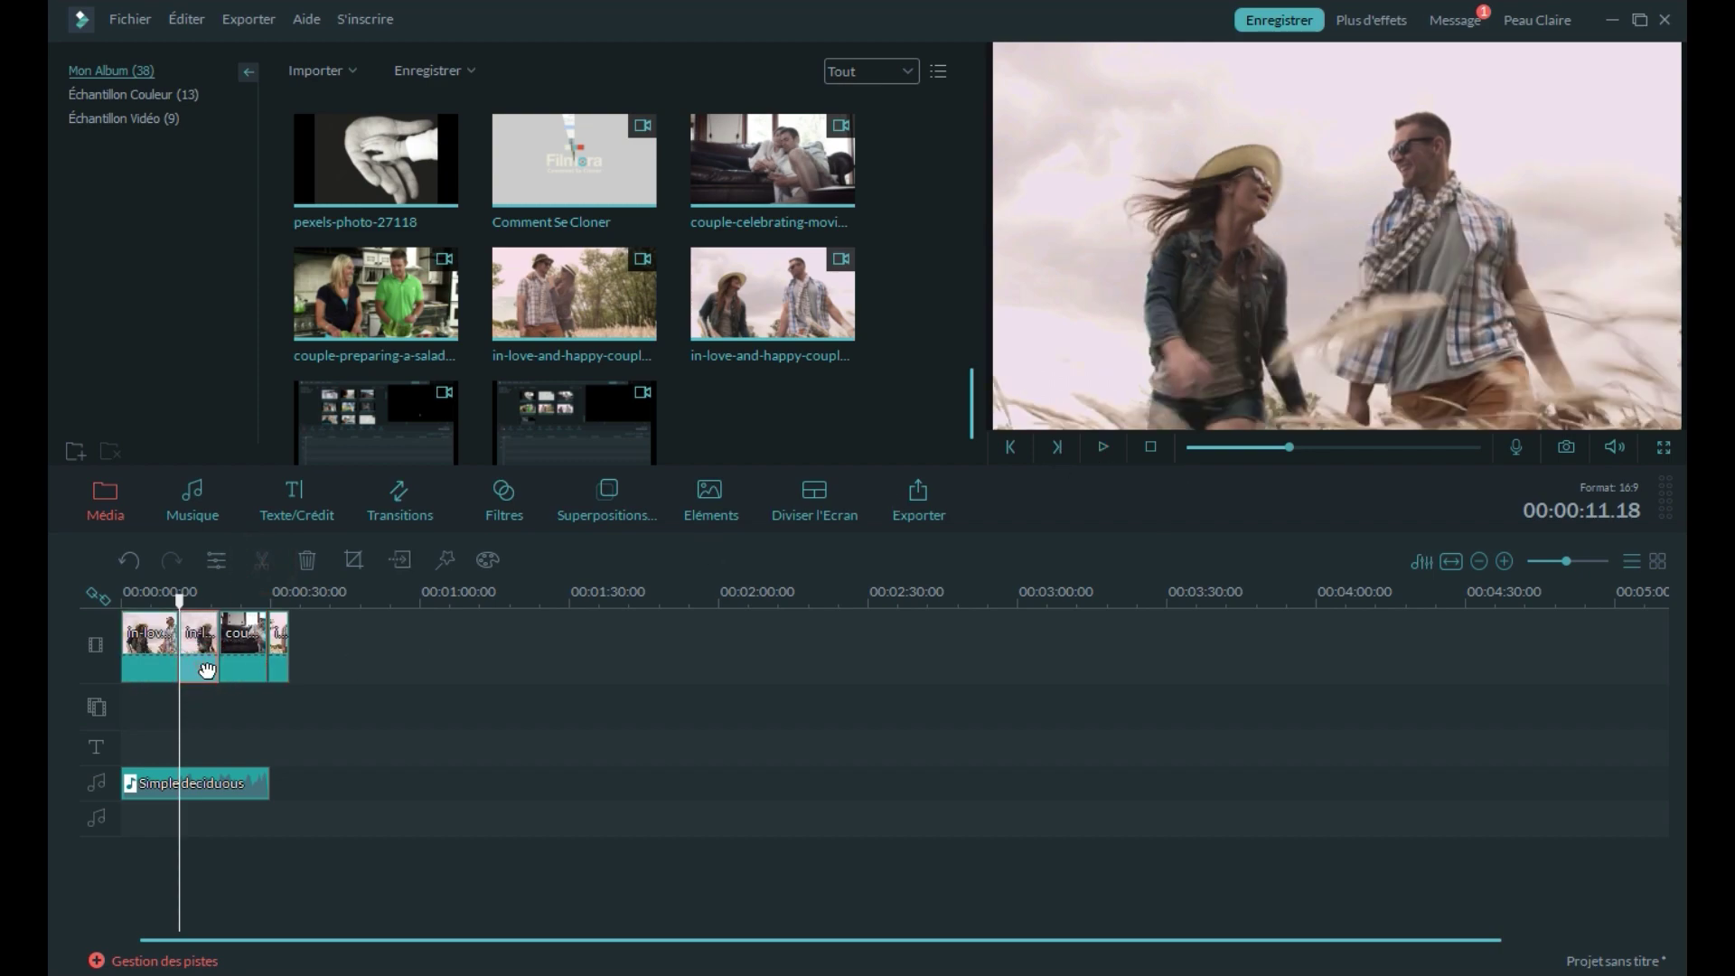
key(Delete)
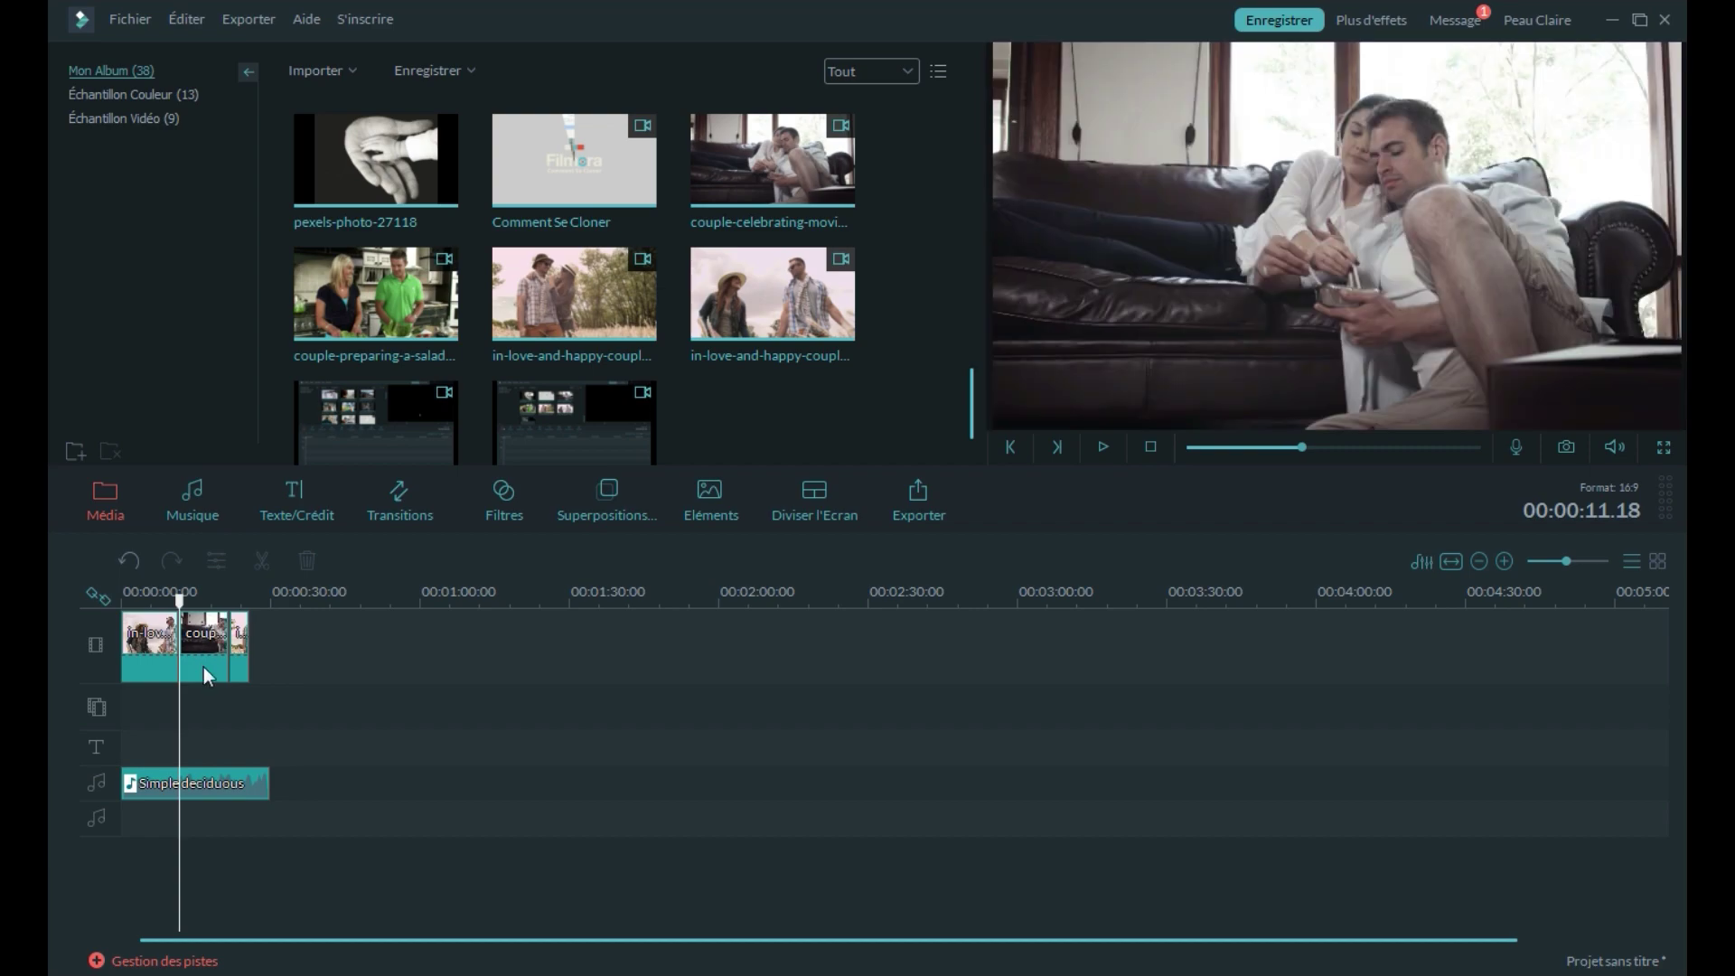
Apply the Catching Waves 1 transition from the Été category between the first clip and the sofa clip.
click(409, 513)
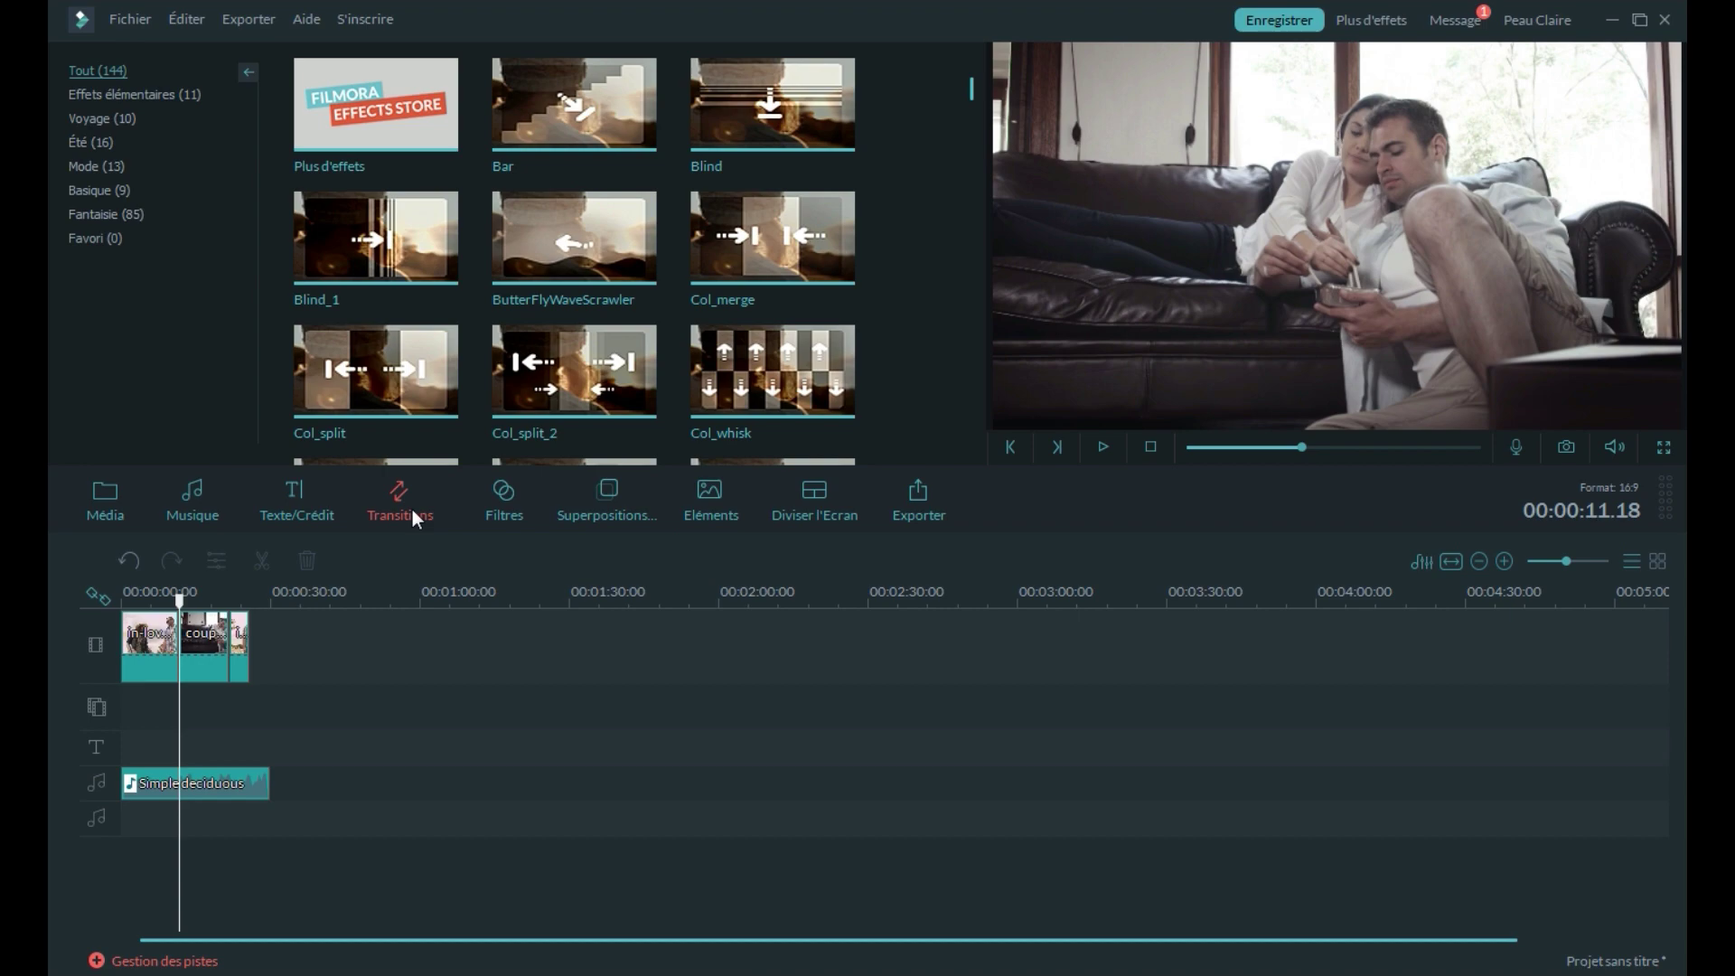
click(538, 99)
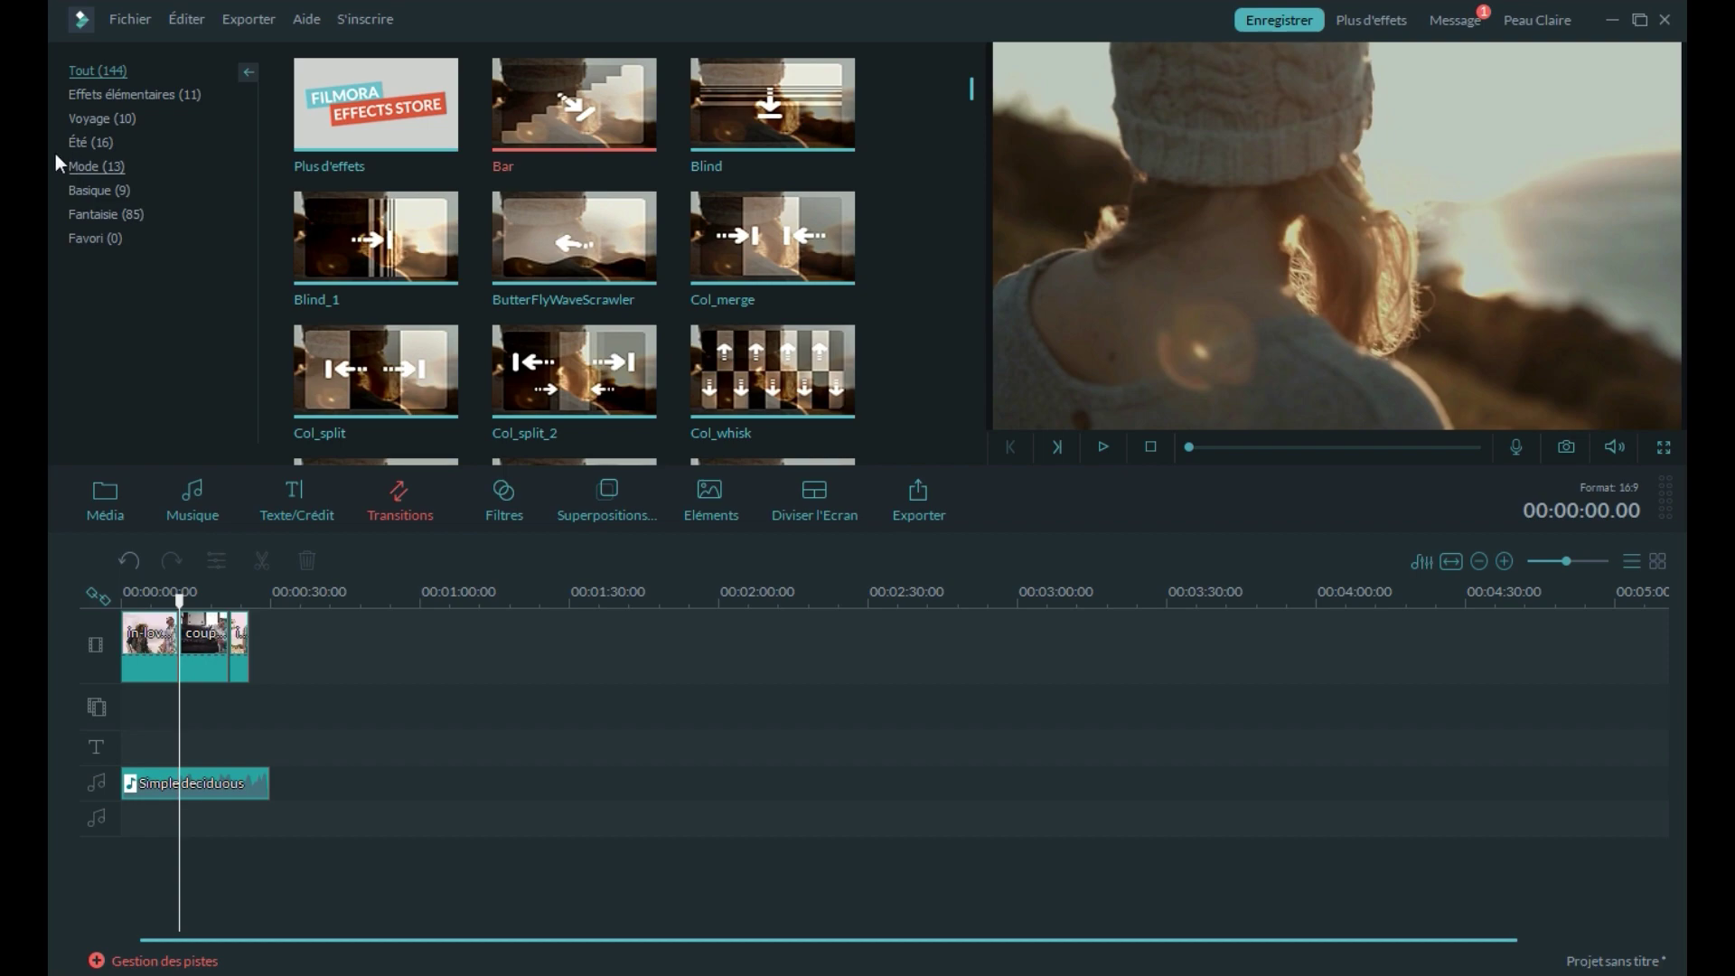
click(74, 143)
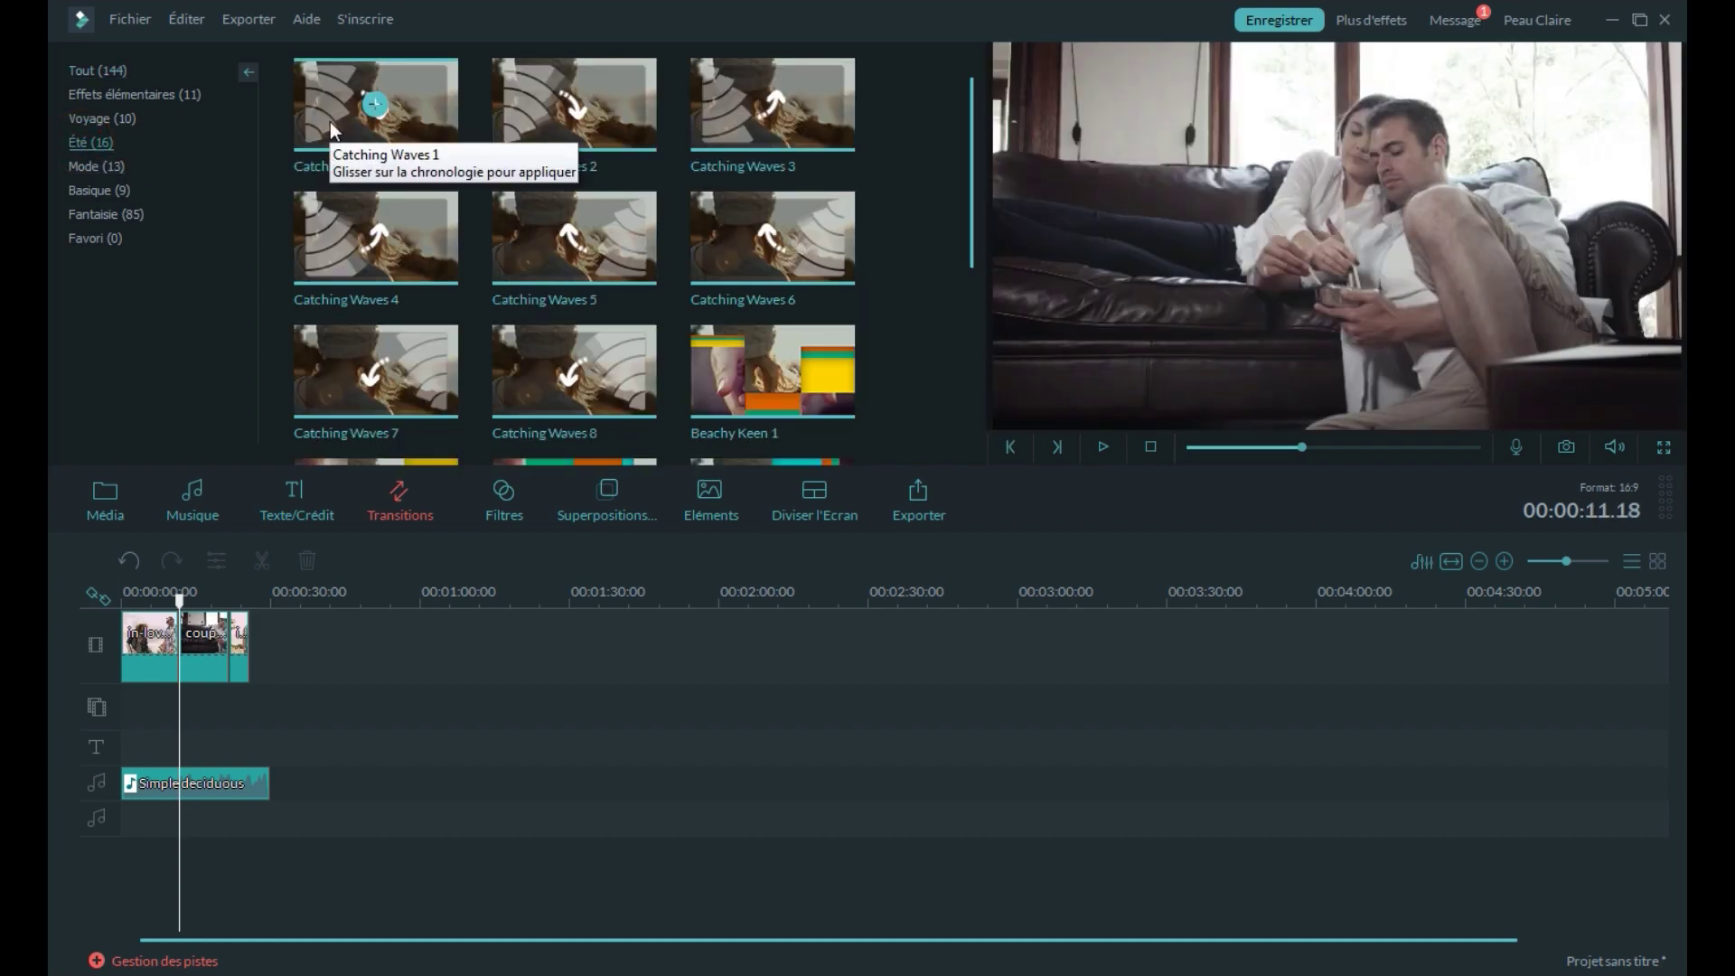
click(329, 121)
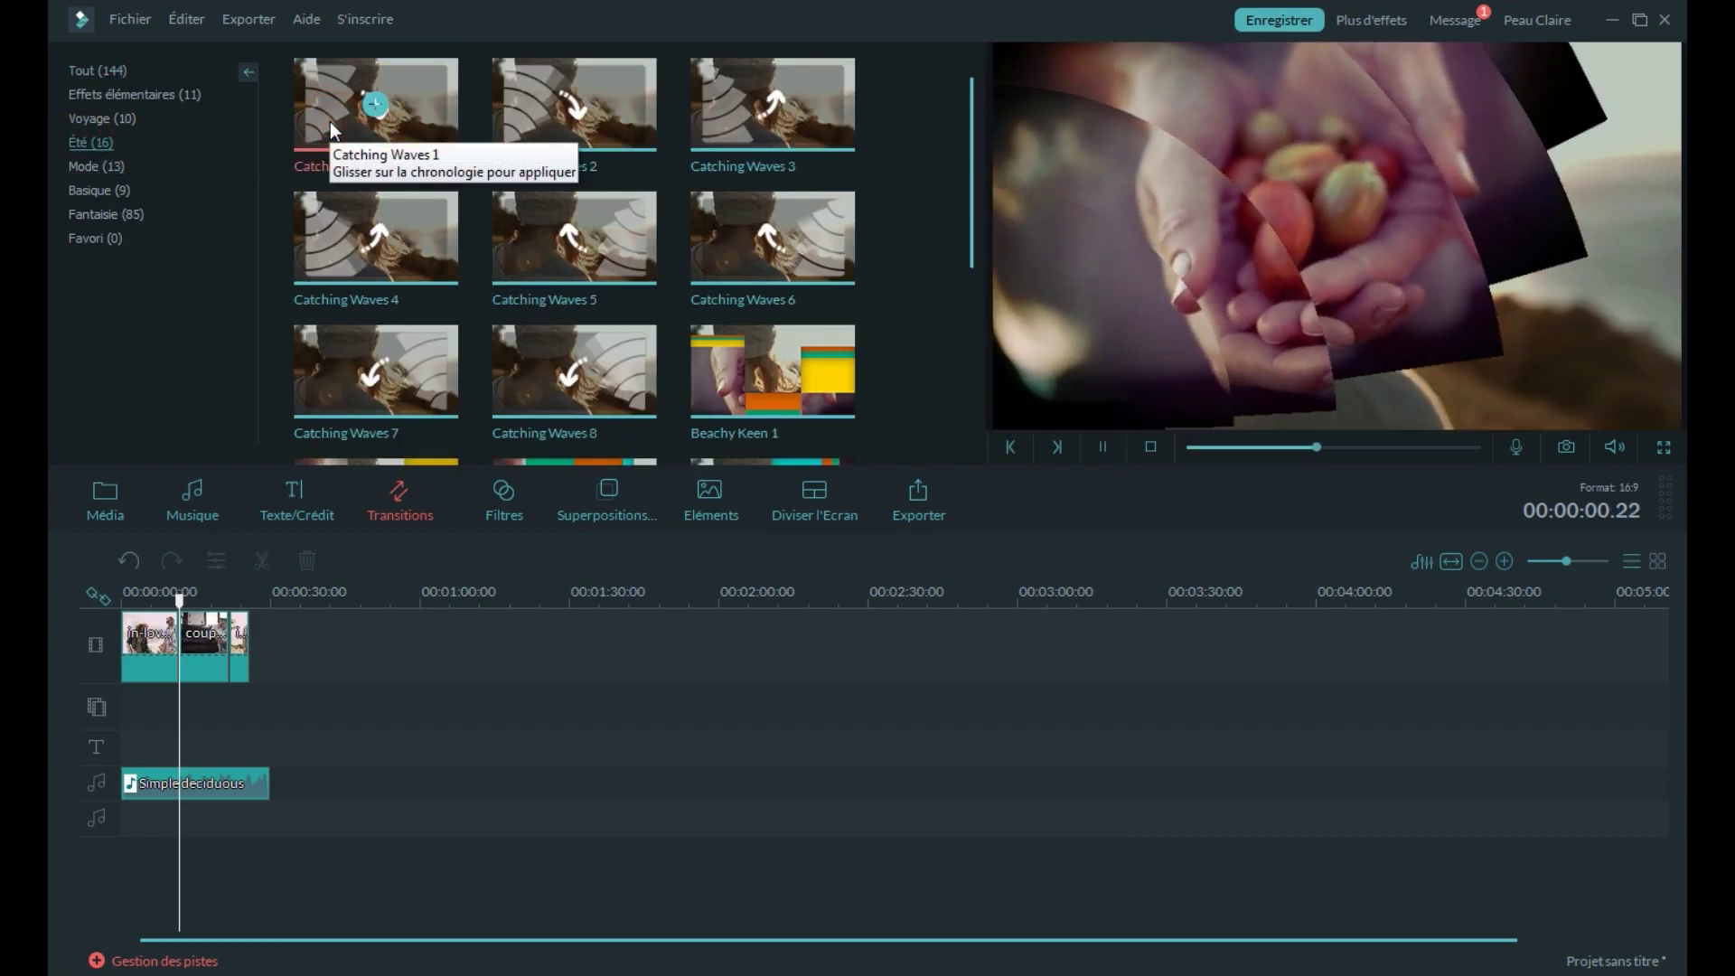
mouse_move(330, 106)
mouse_down()
mouse_move(327, 198)
mouse_move(186, 734)
mouse_up()
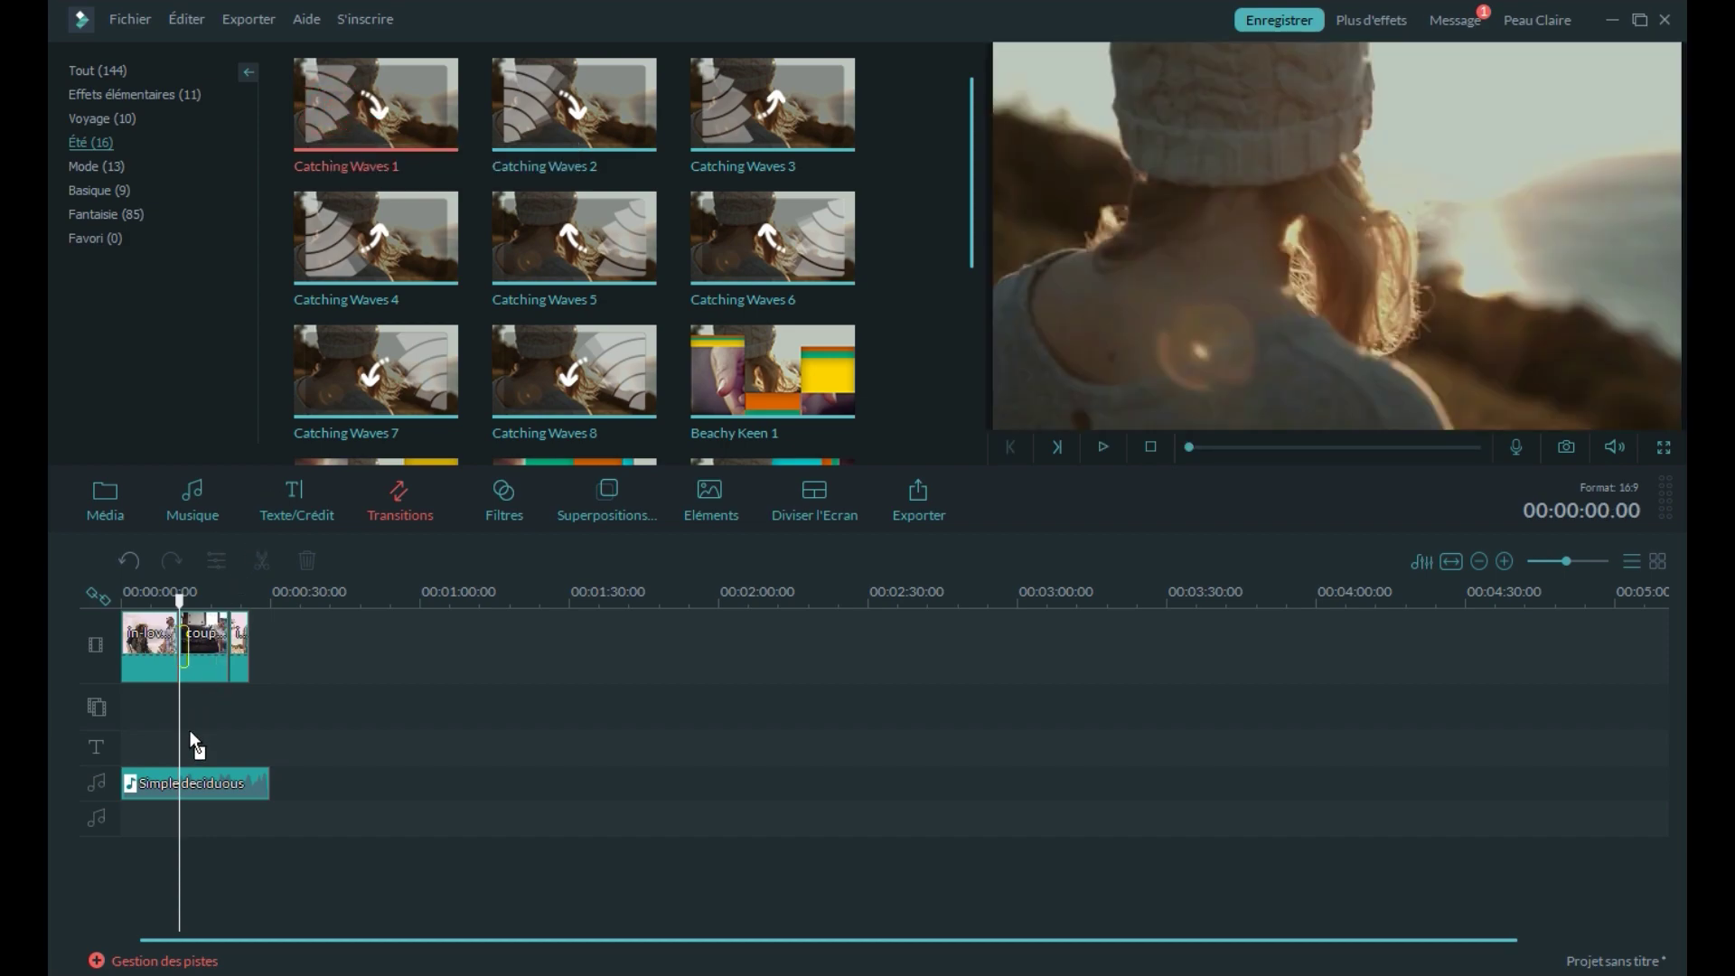
click(180, 651)
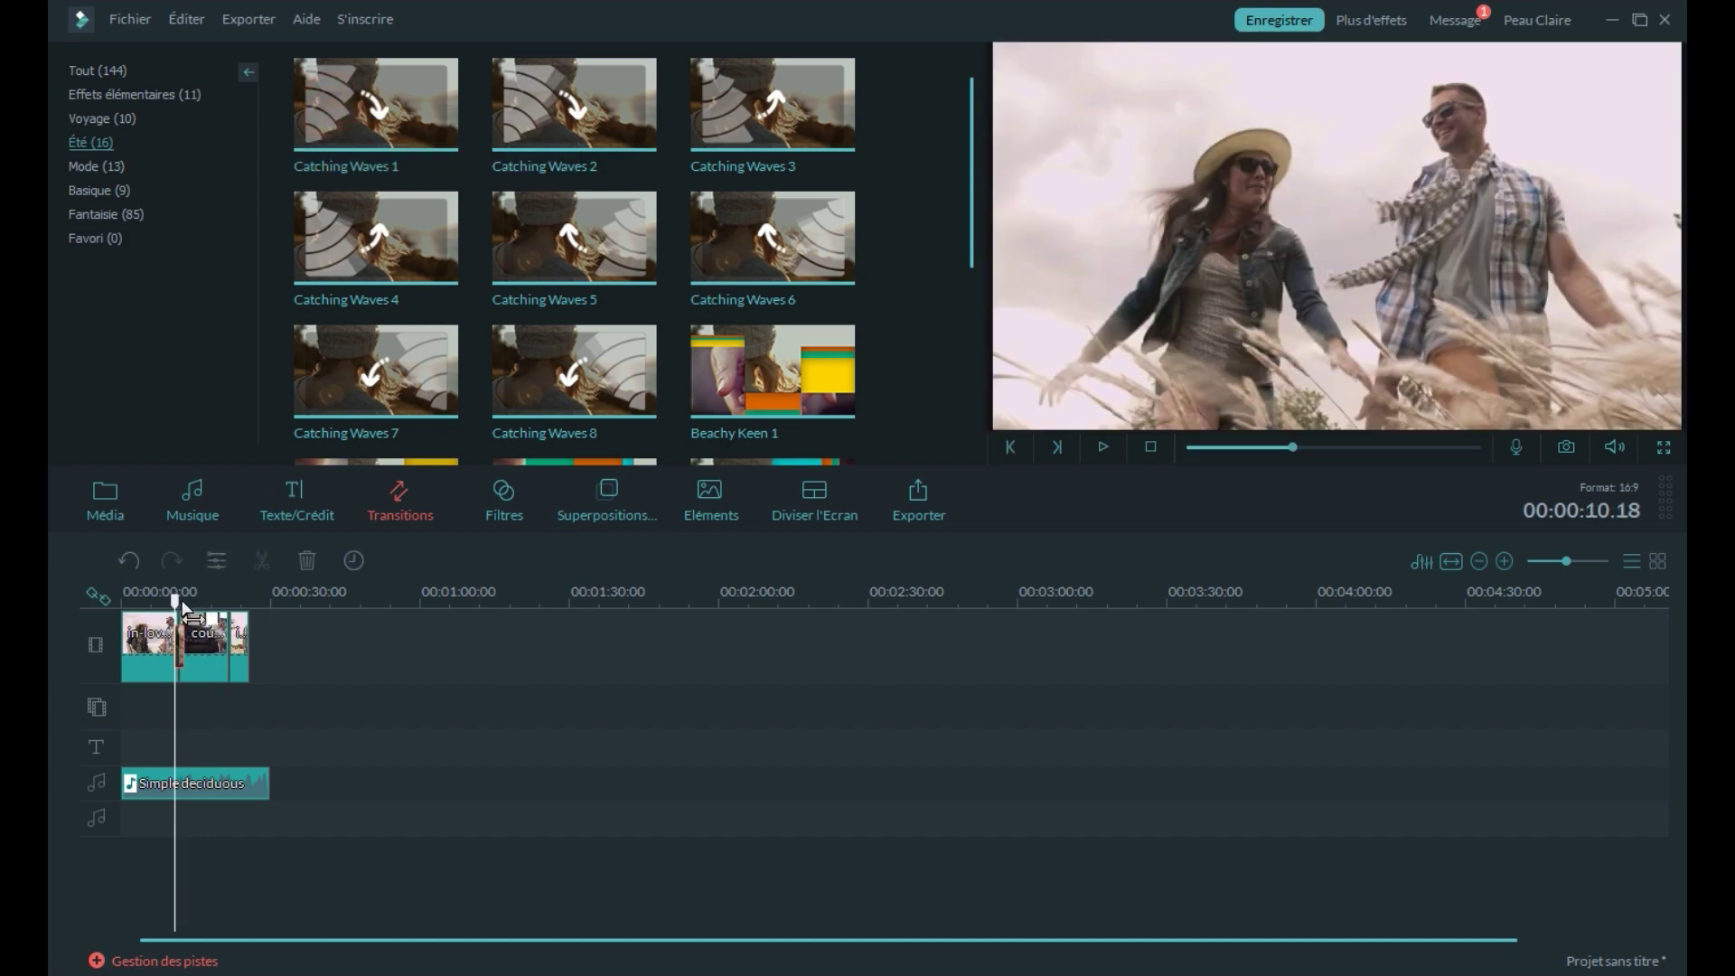
Play back the transition between the first two clips, starting from 00:00:08.17.
drag(174, 602, 167, 603)
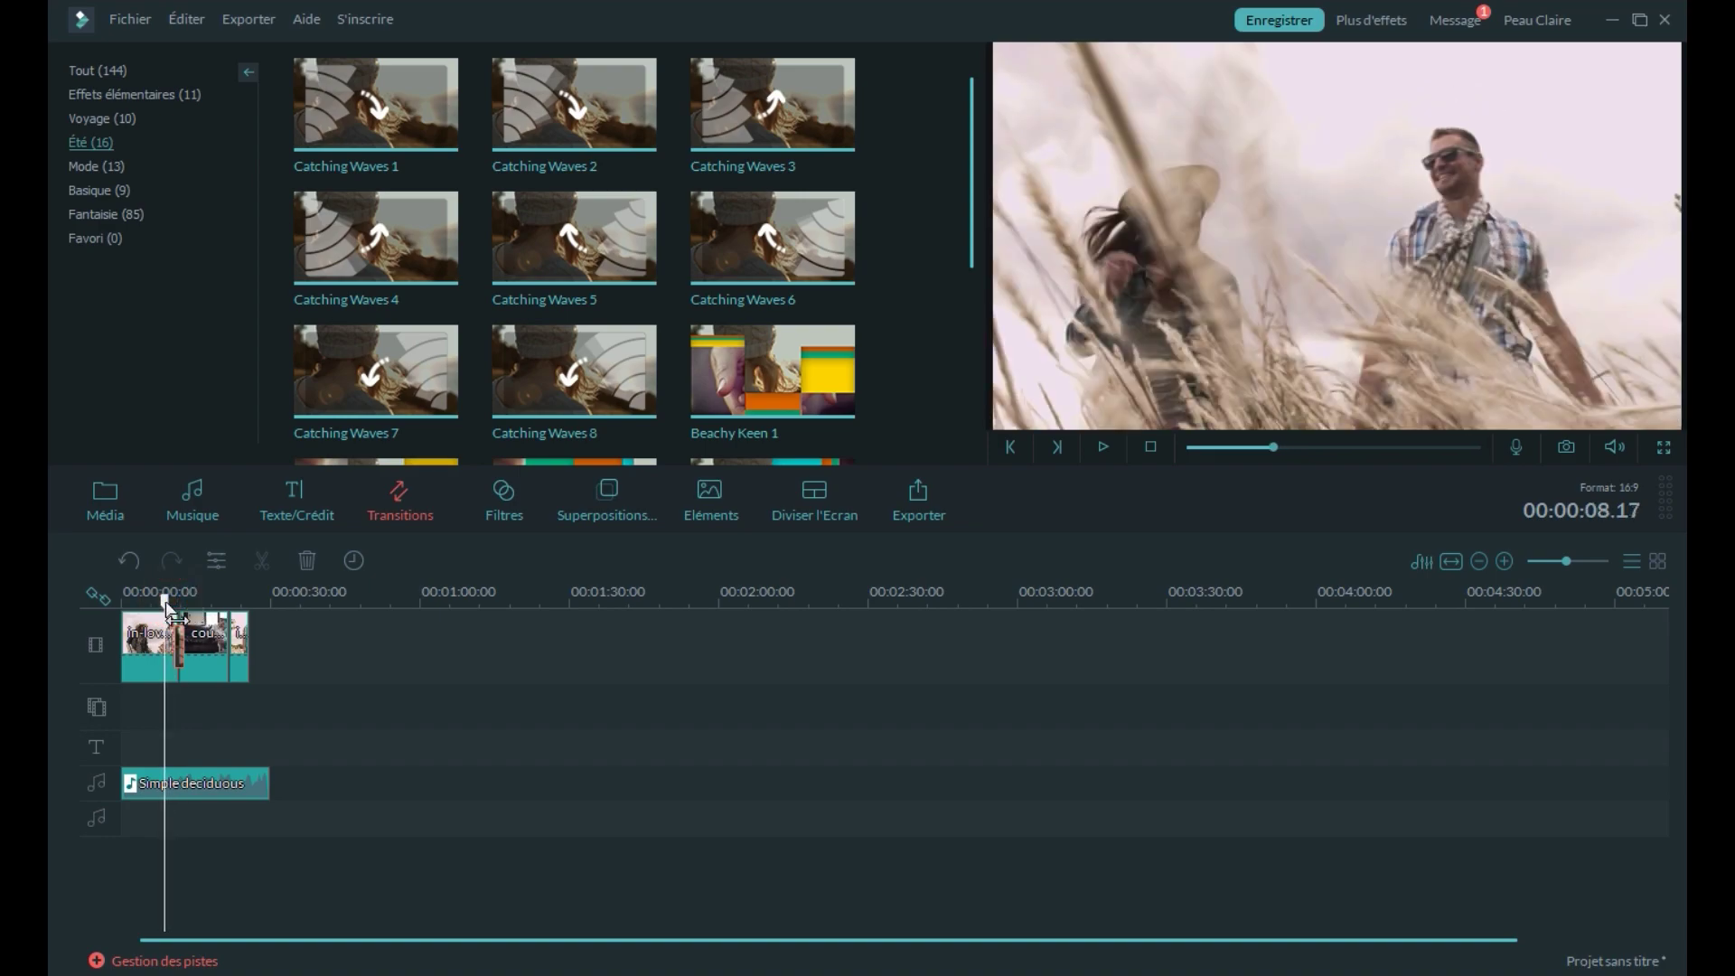
click(1103, 447)
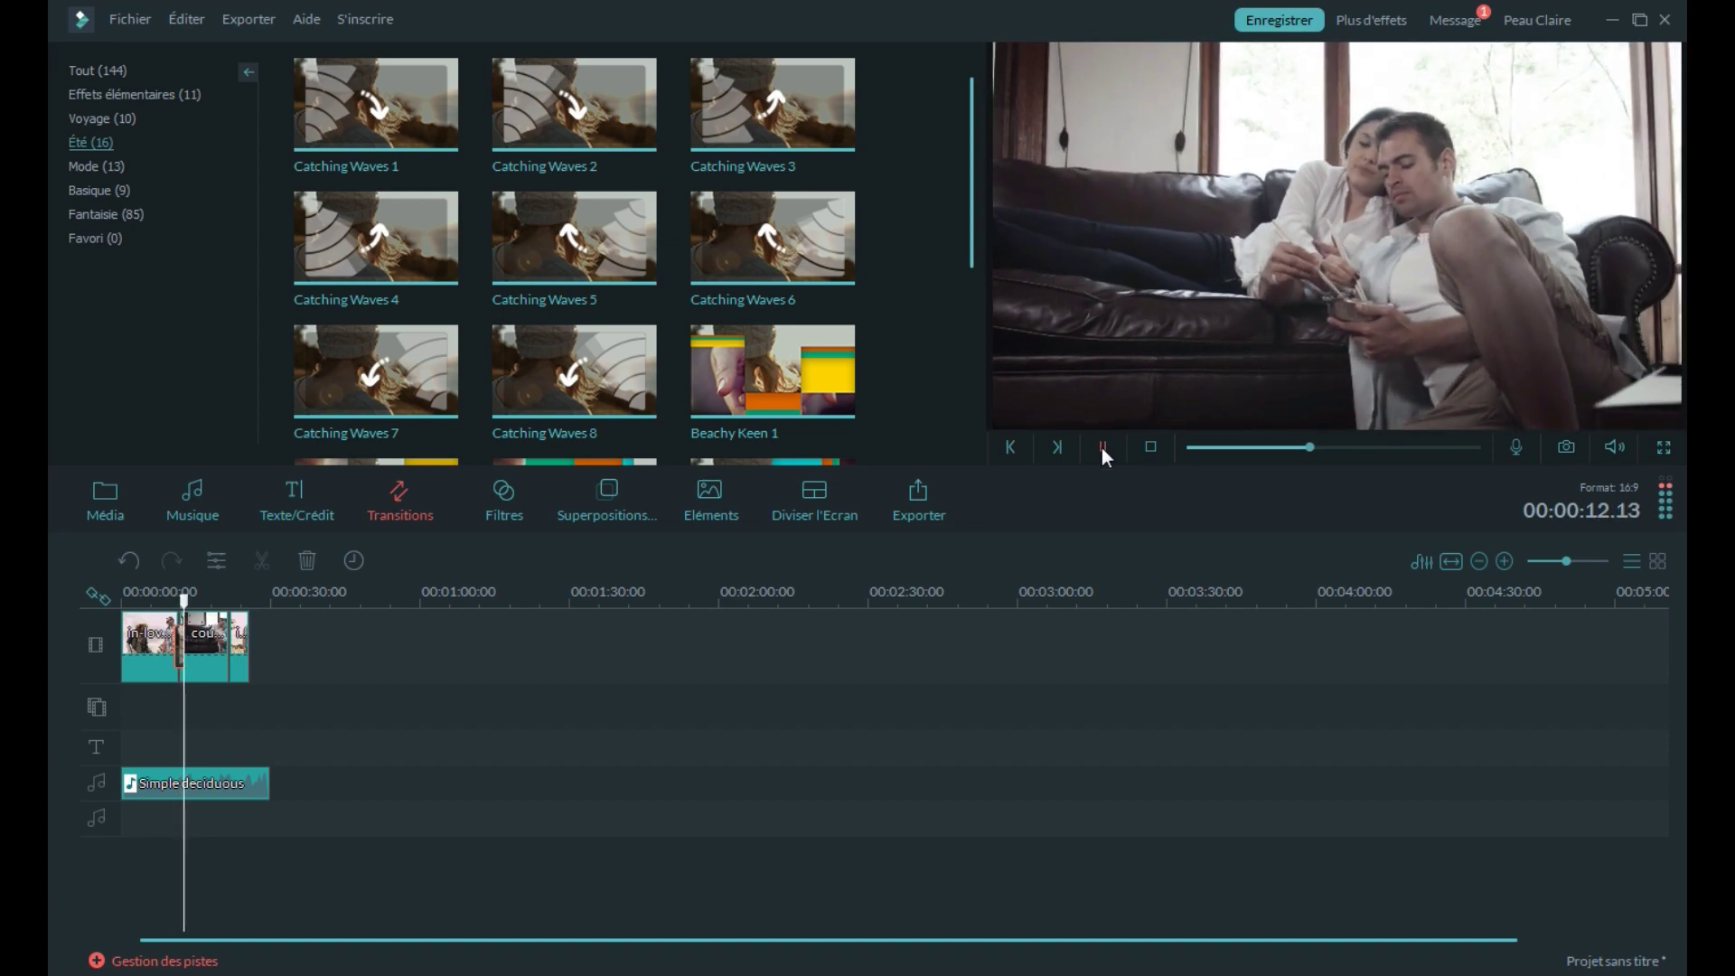
click(1103, 447)
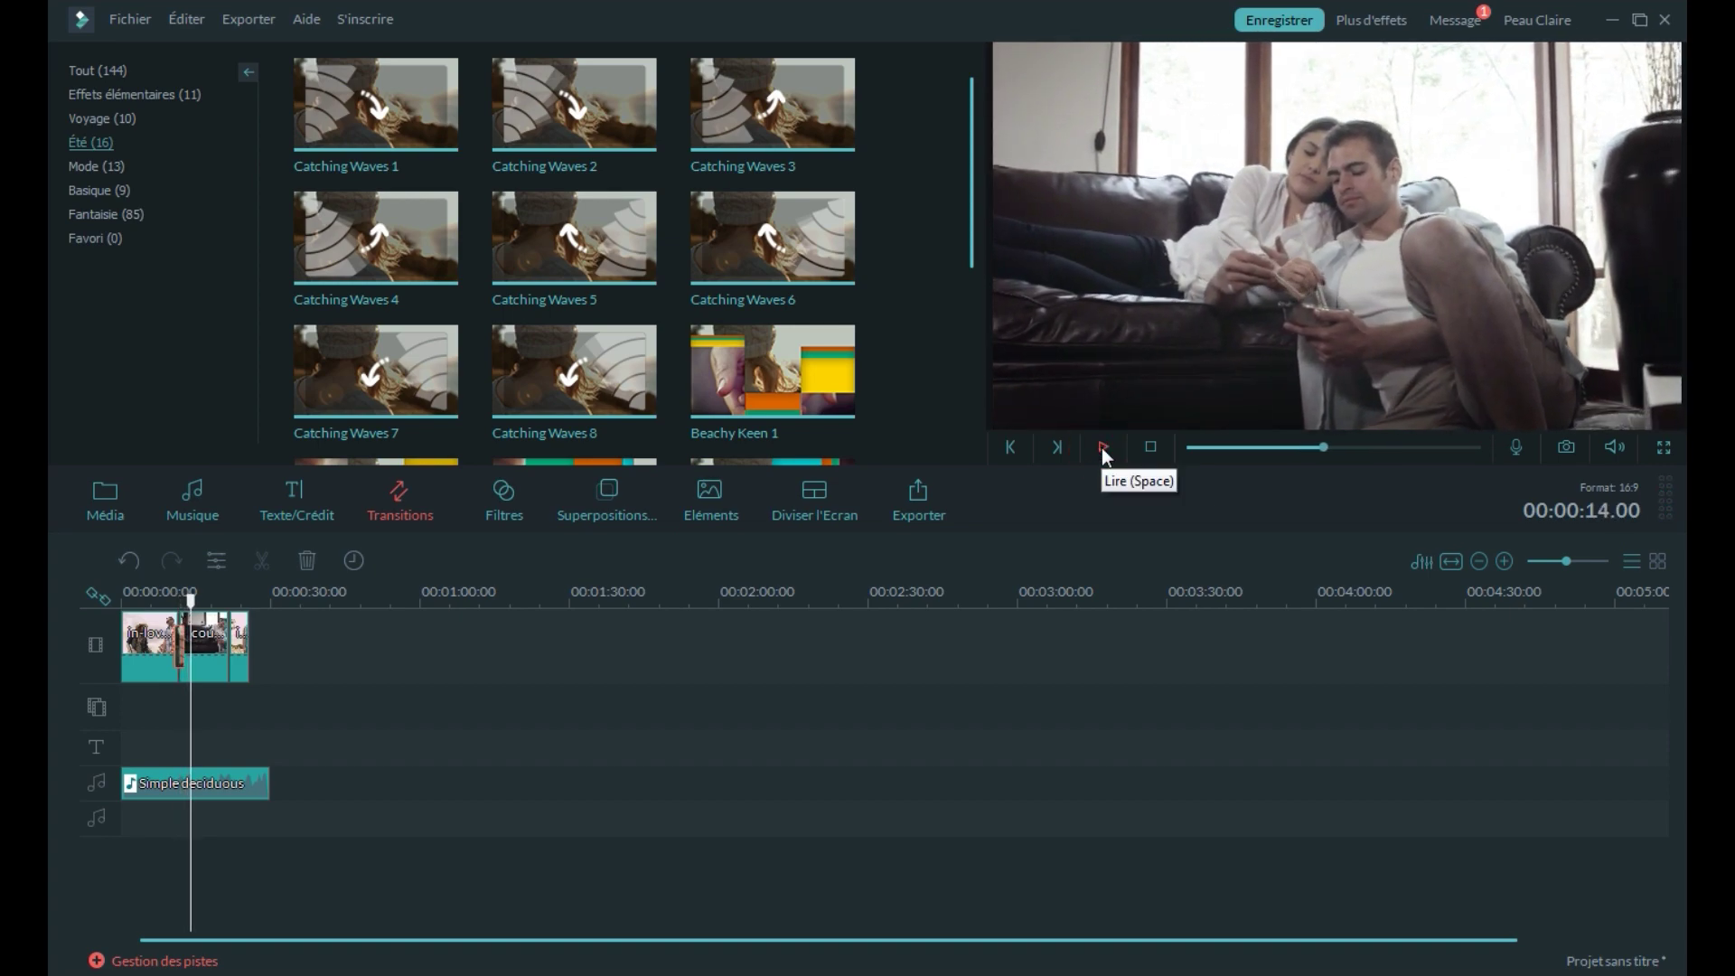
Preview the Particle 1, Subdued and Holiday filters and place Holiday from Instagram Style at the start of the sofa clip.
click(502, 511)
click(551, 121)
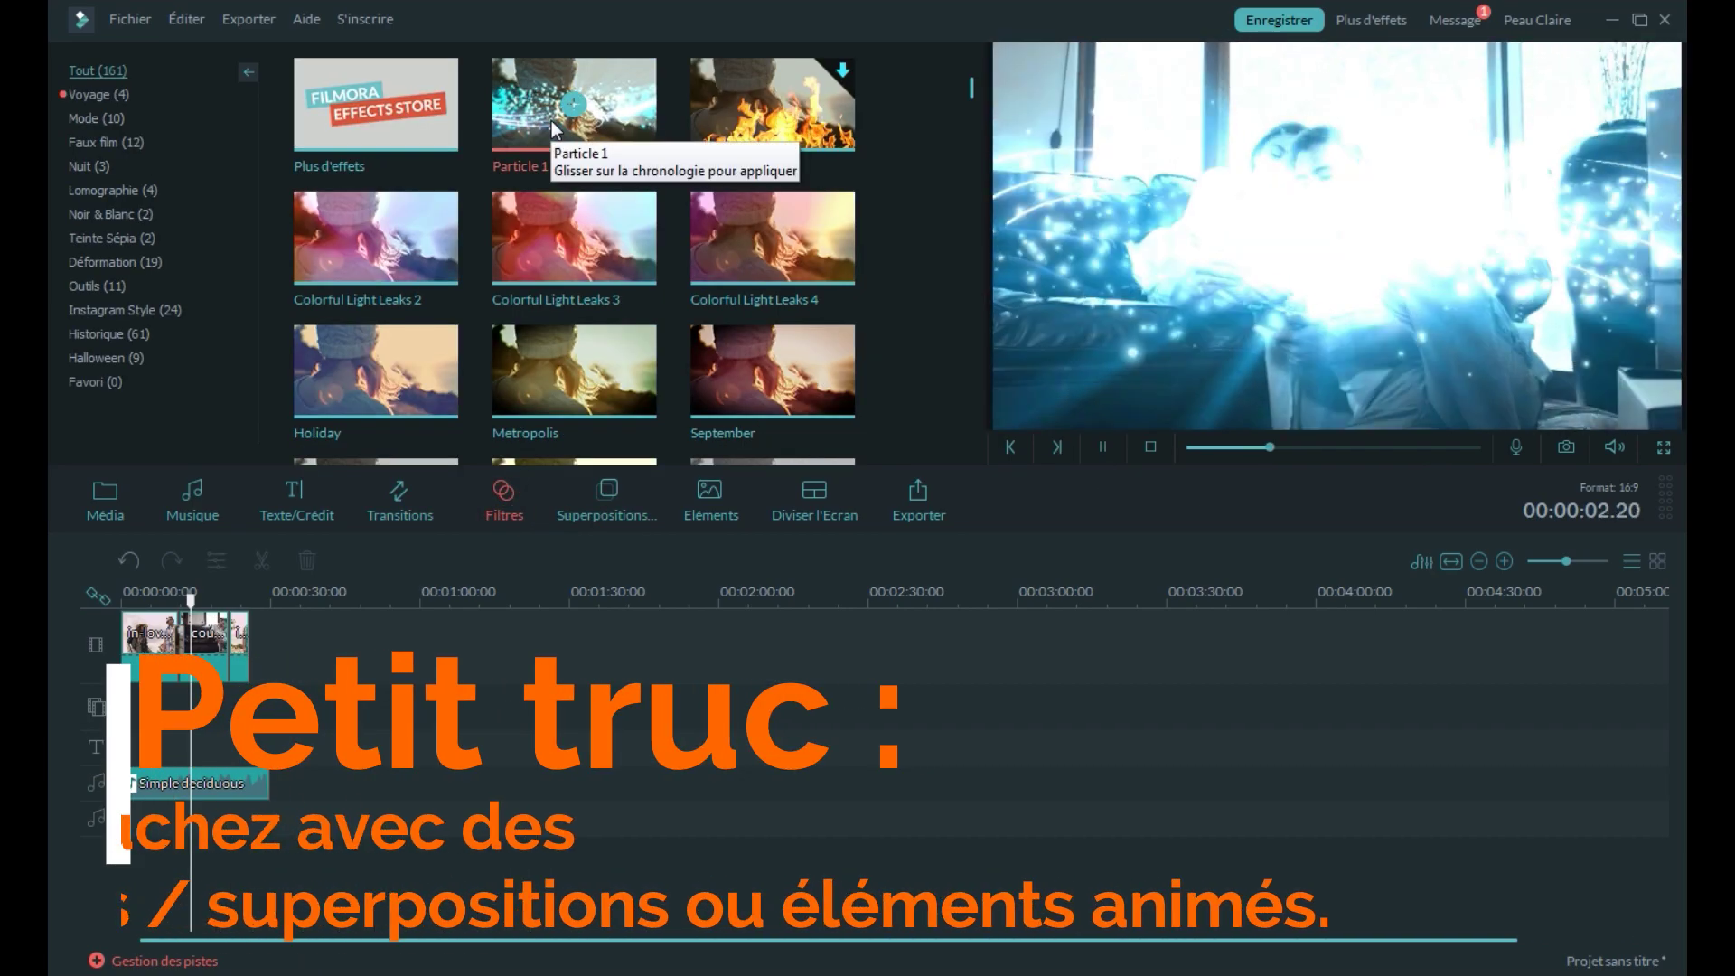
click(75, 140)
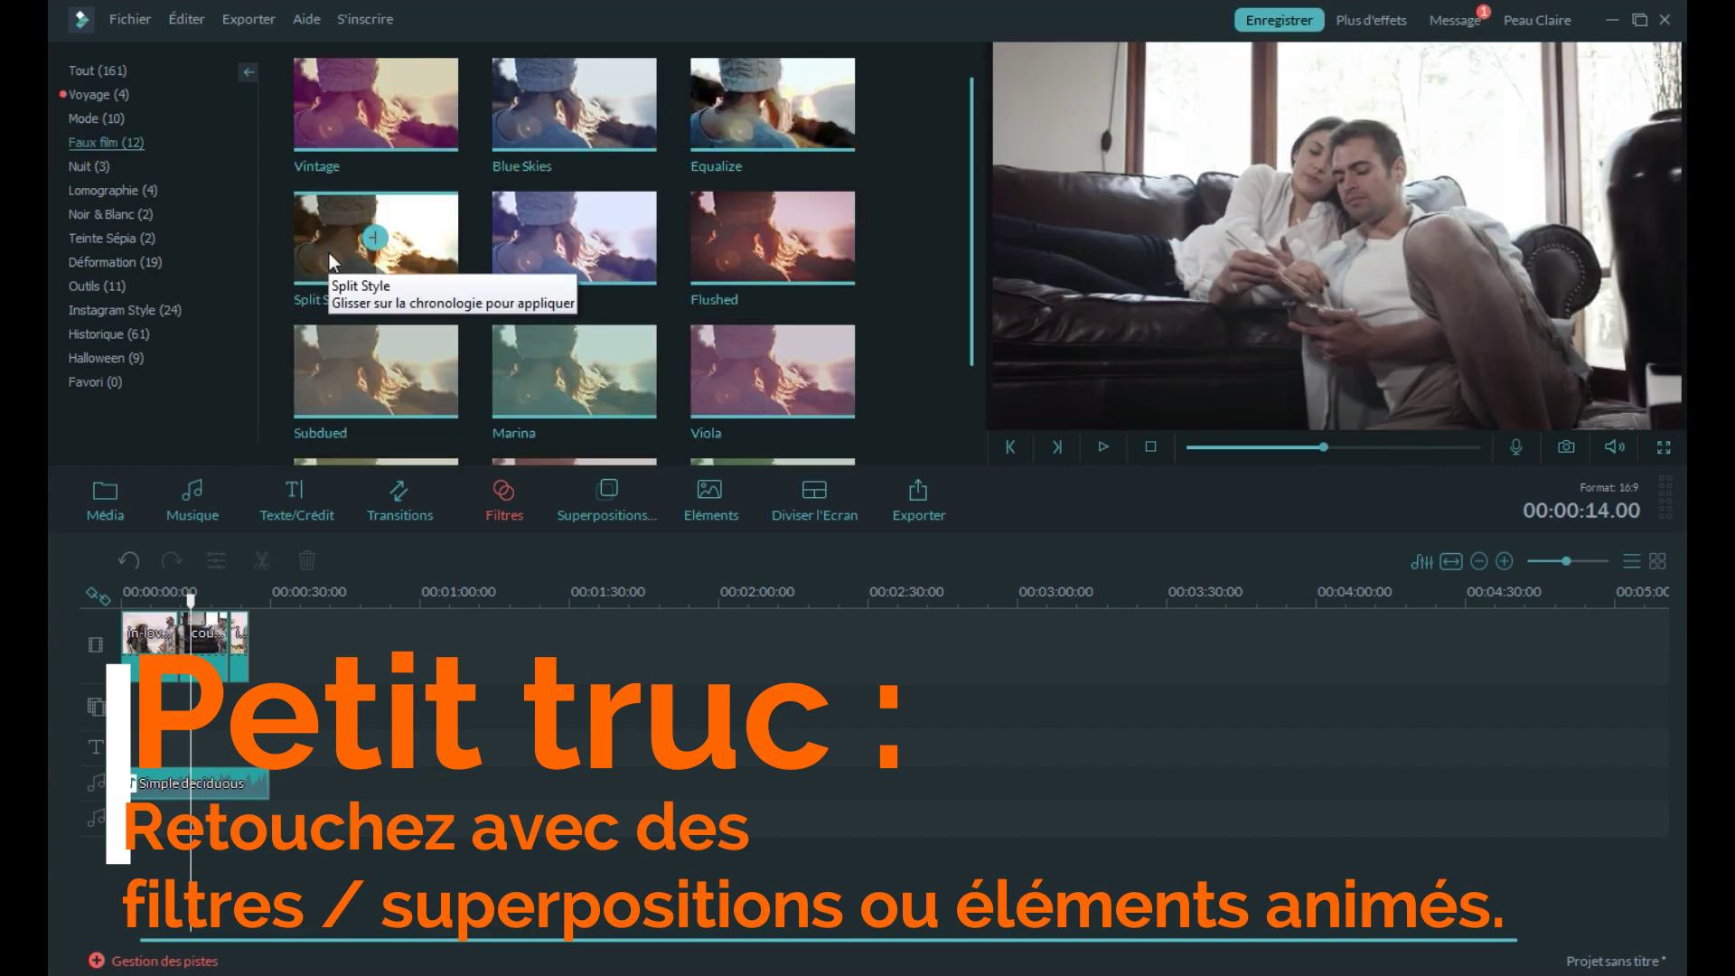
click(324, 379)
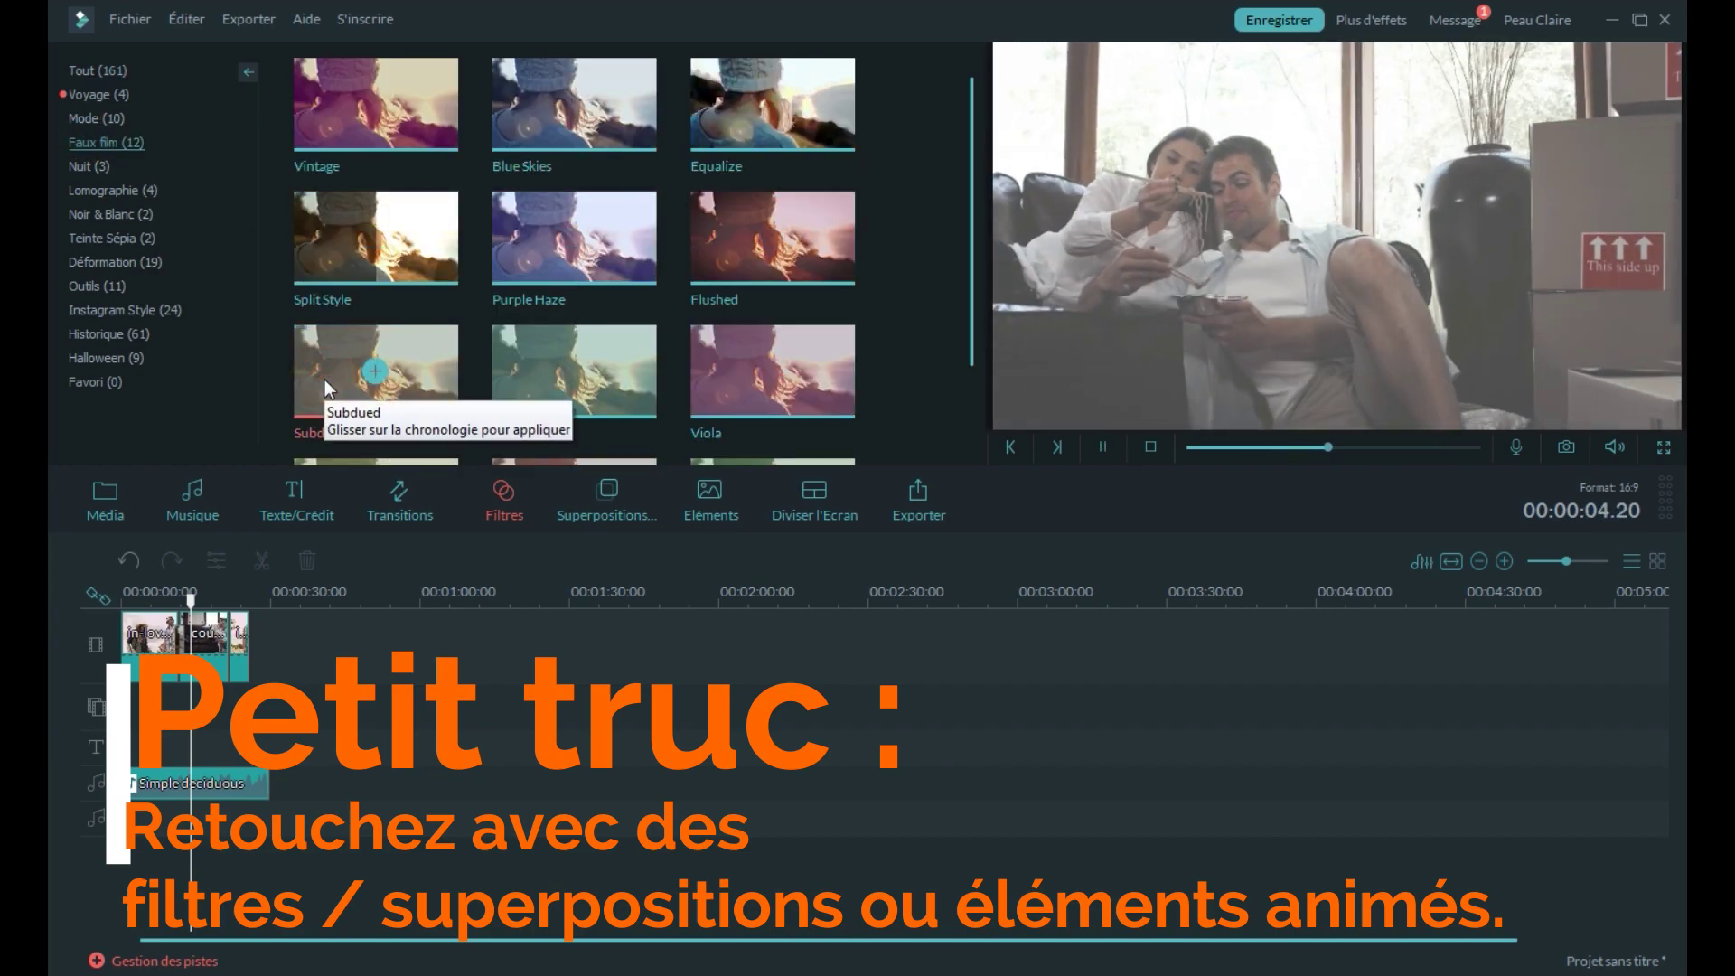
click(115, 312)
click(323, 98)
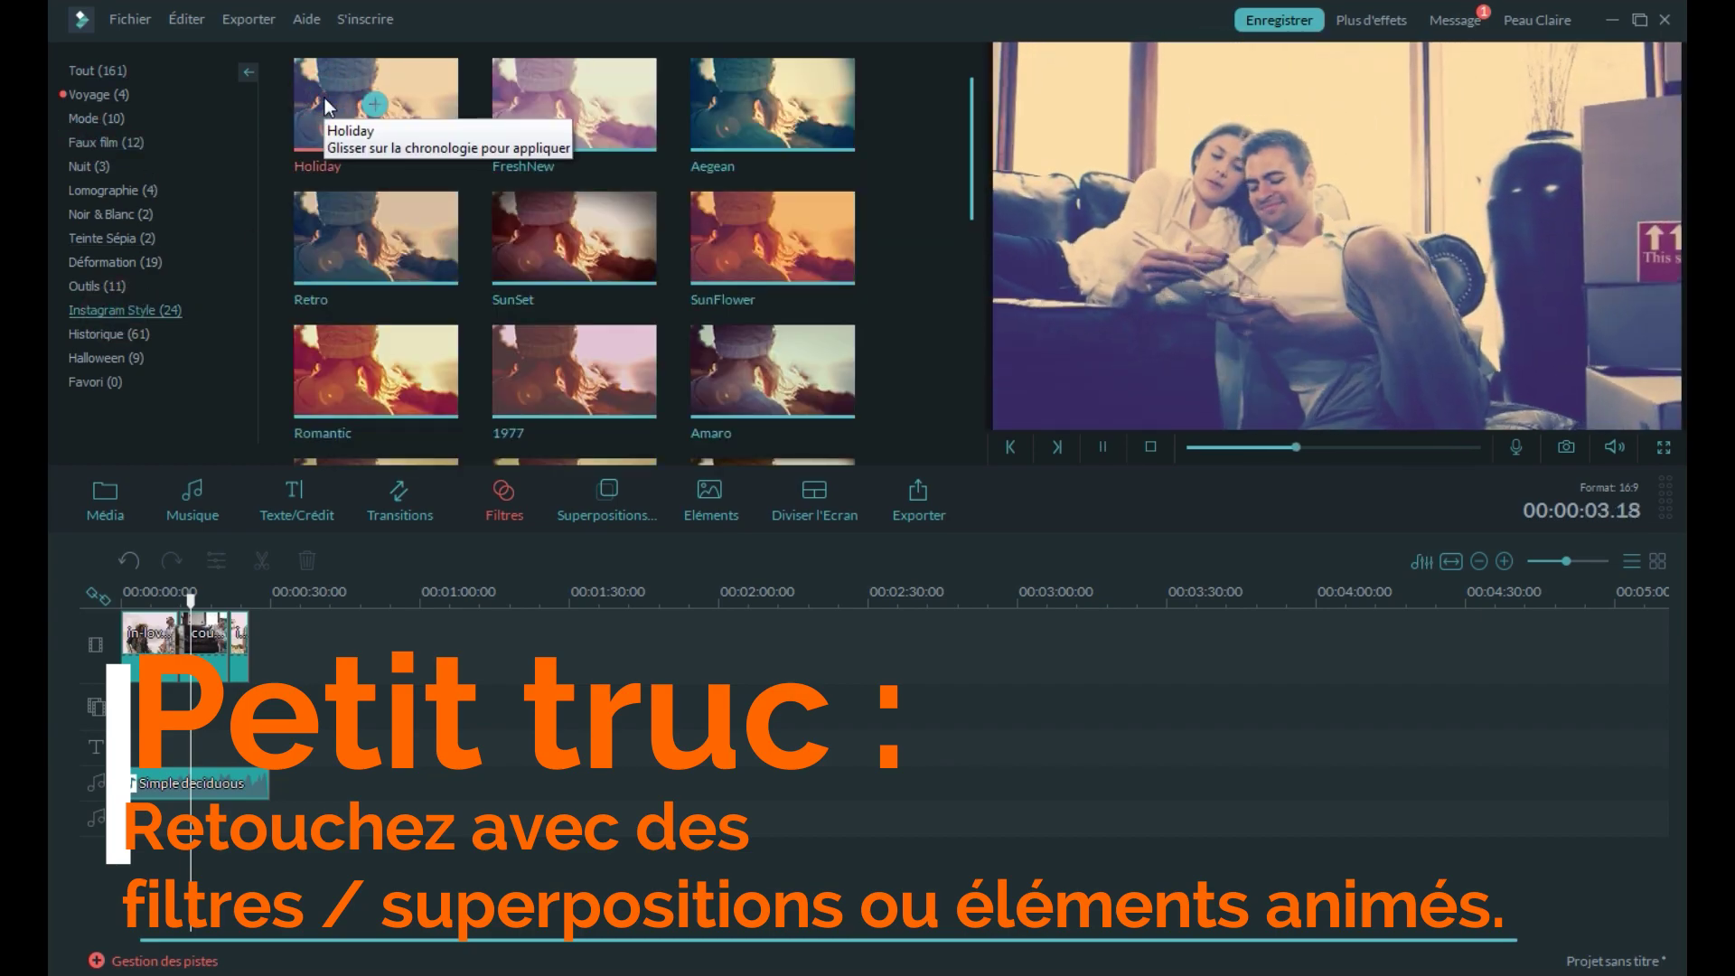
drag(330, 88, 181, 703)
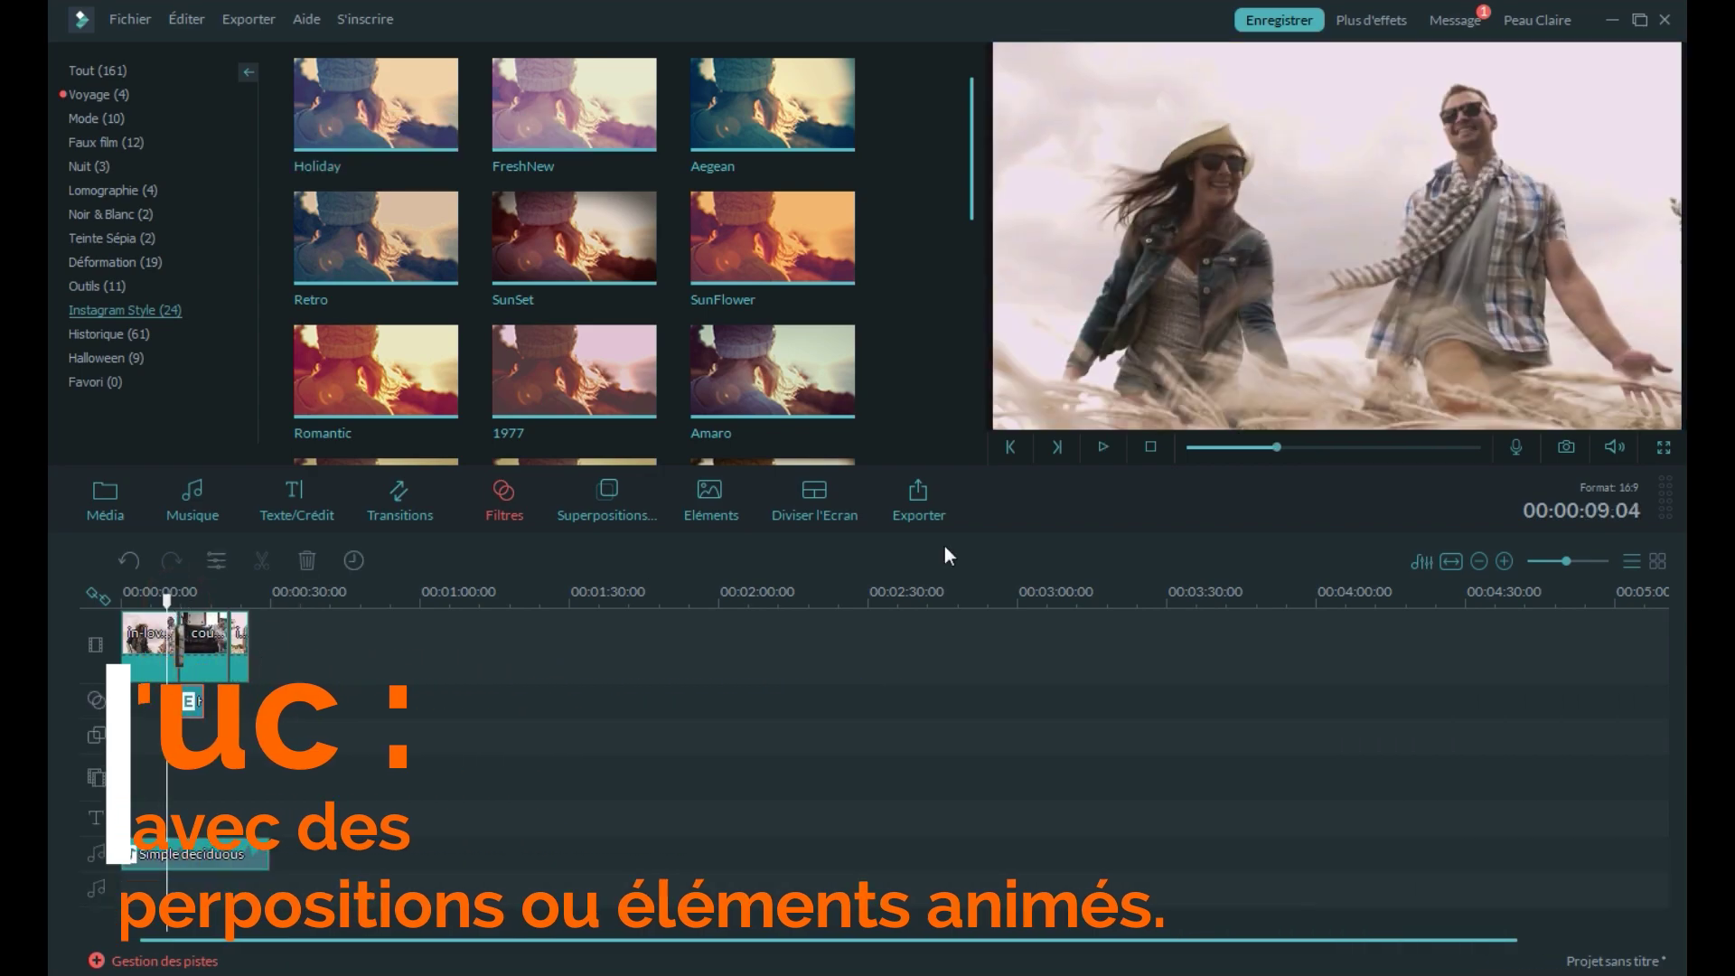
Play back the filtered sofa clip and extend the Holiday filter to the end of that clip.
click(1107, 444)
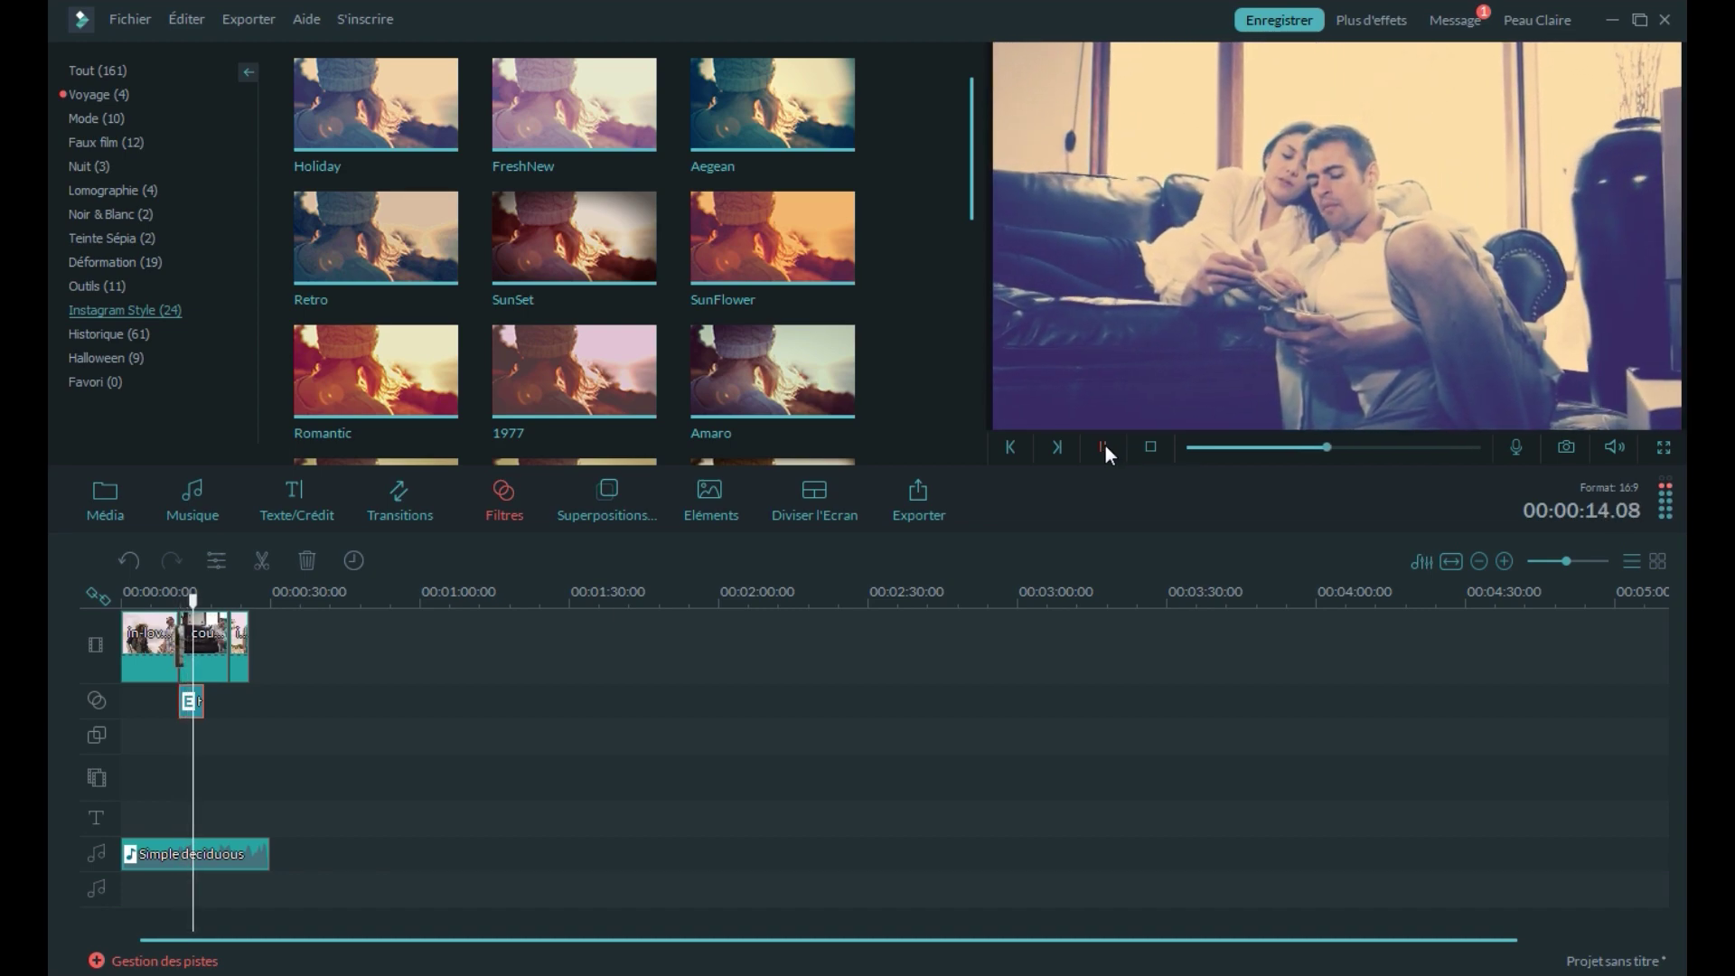
click(1104, 446)
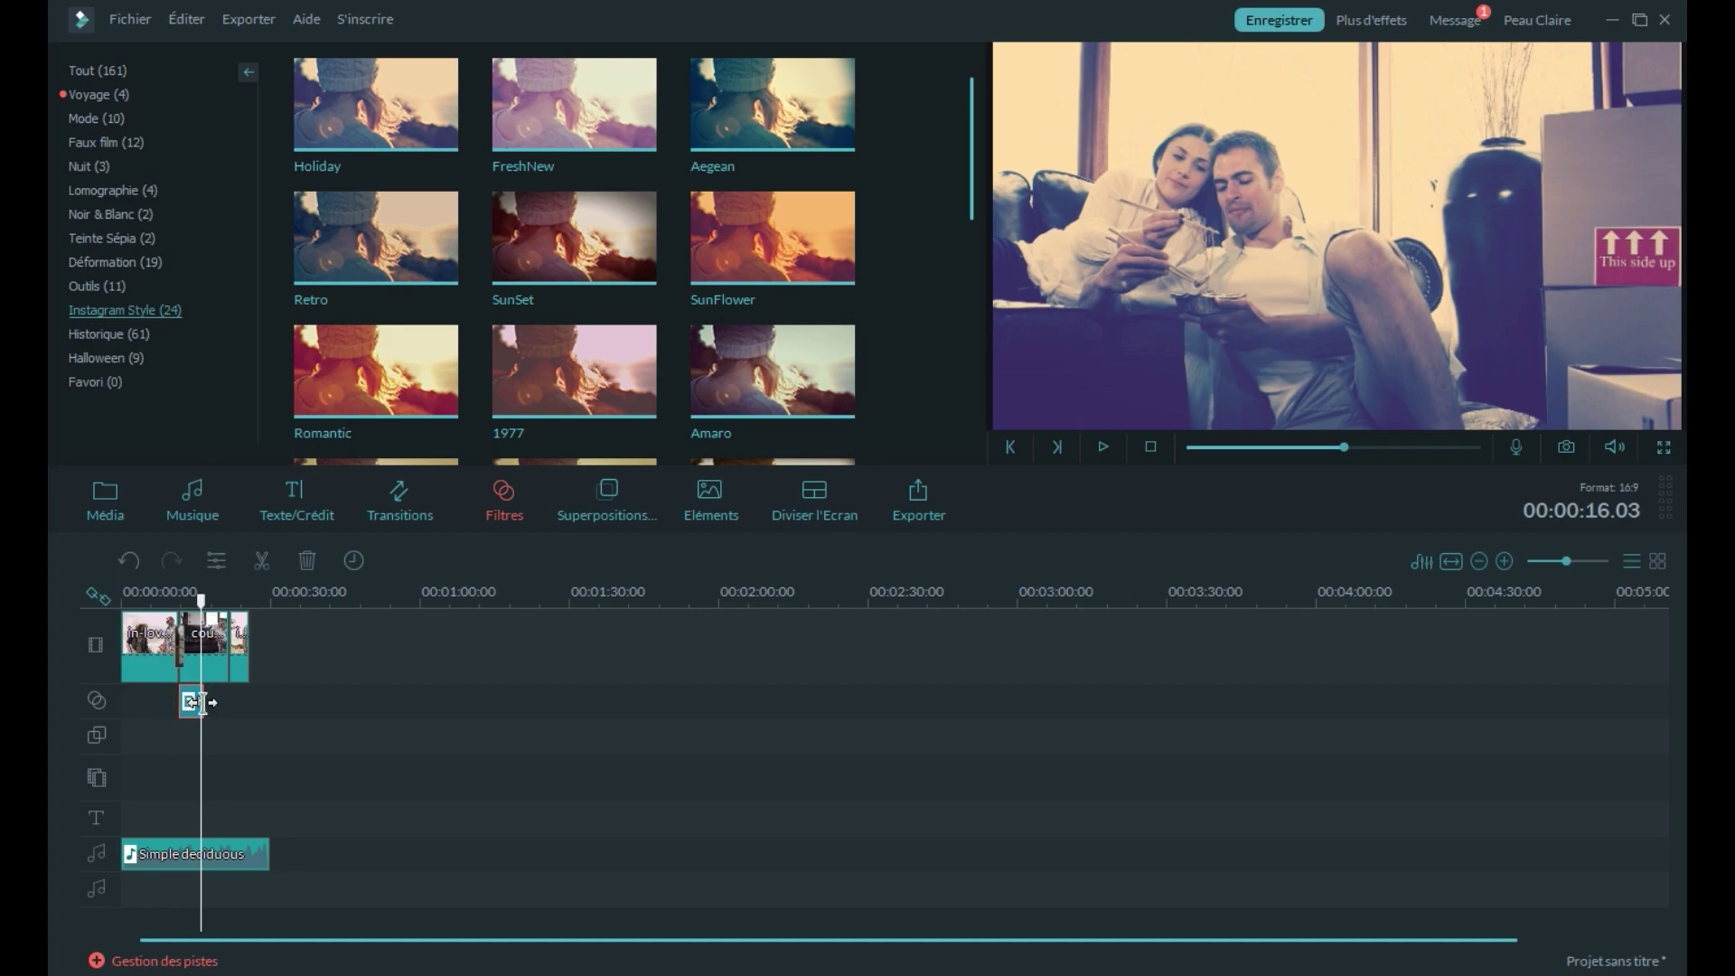
drag(201, 702, 228, 706)
Preview some Bokeh overlays and the Vacation 1 and Vacation 2 animated elements.
click(608, 502)
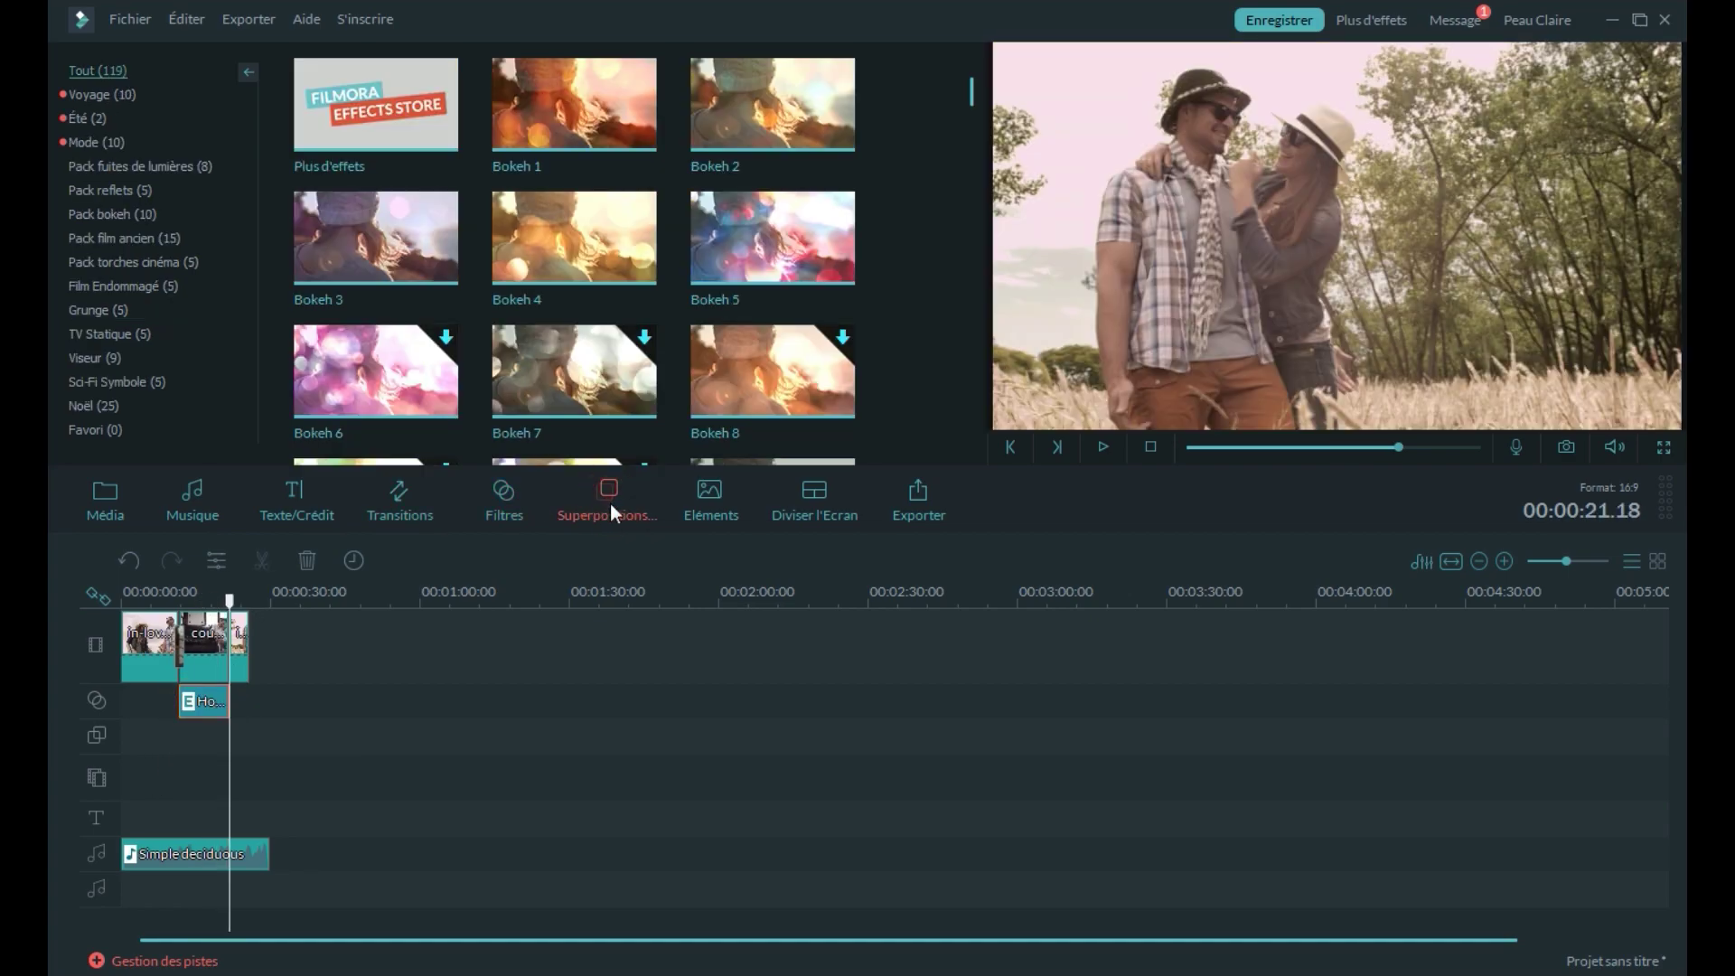
click(535, 239)
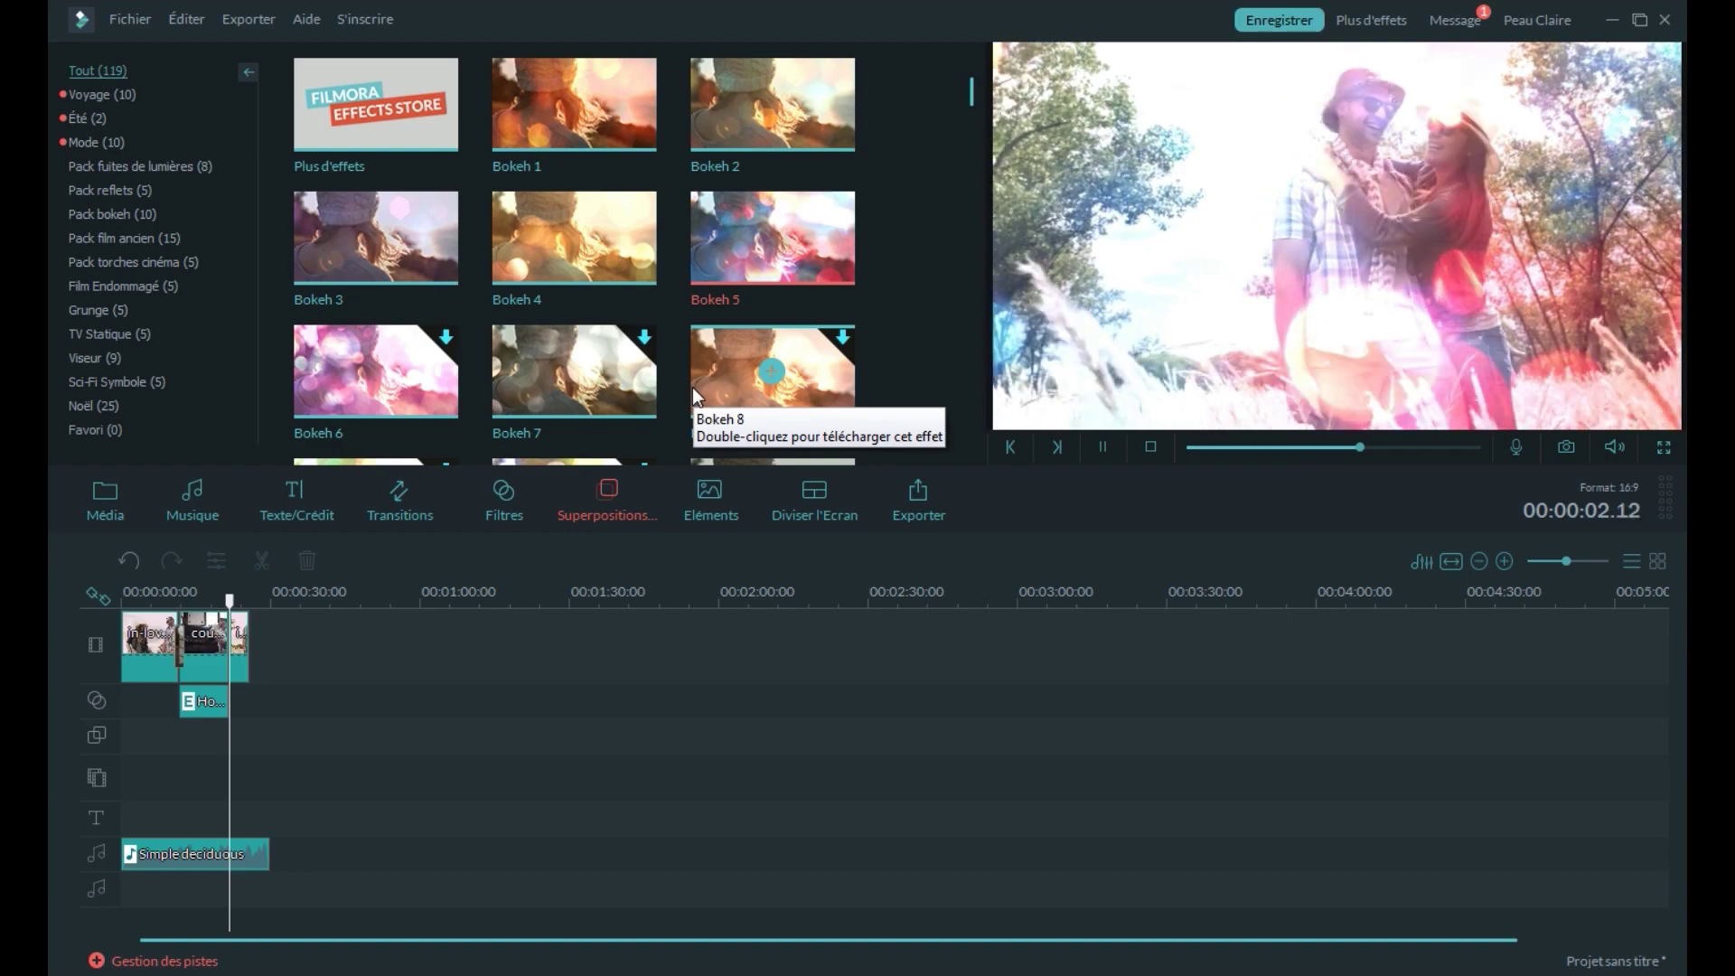
click(711, 512)
click(541, 117)
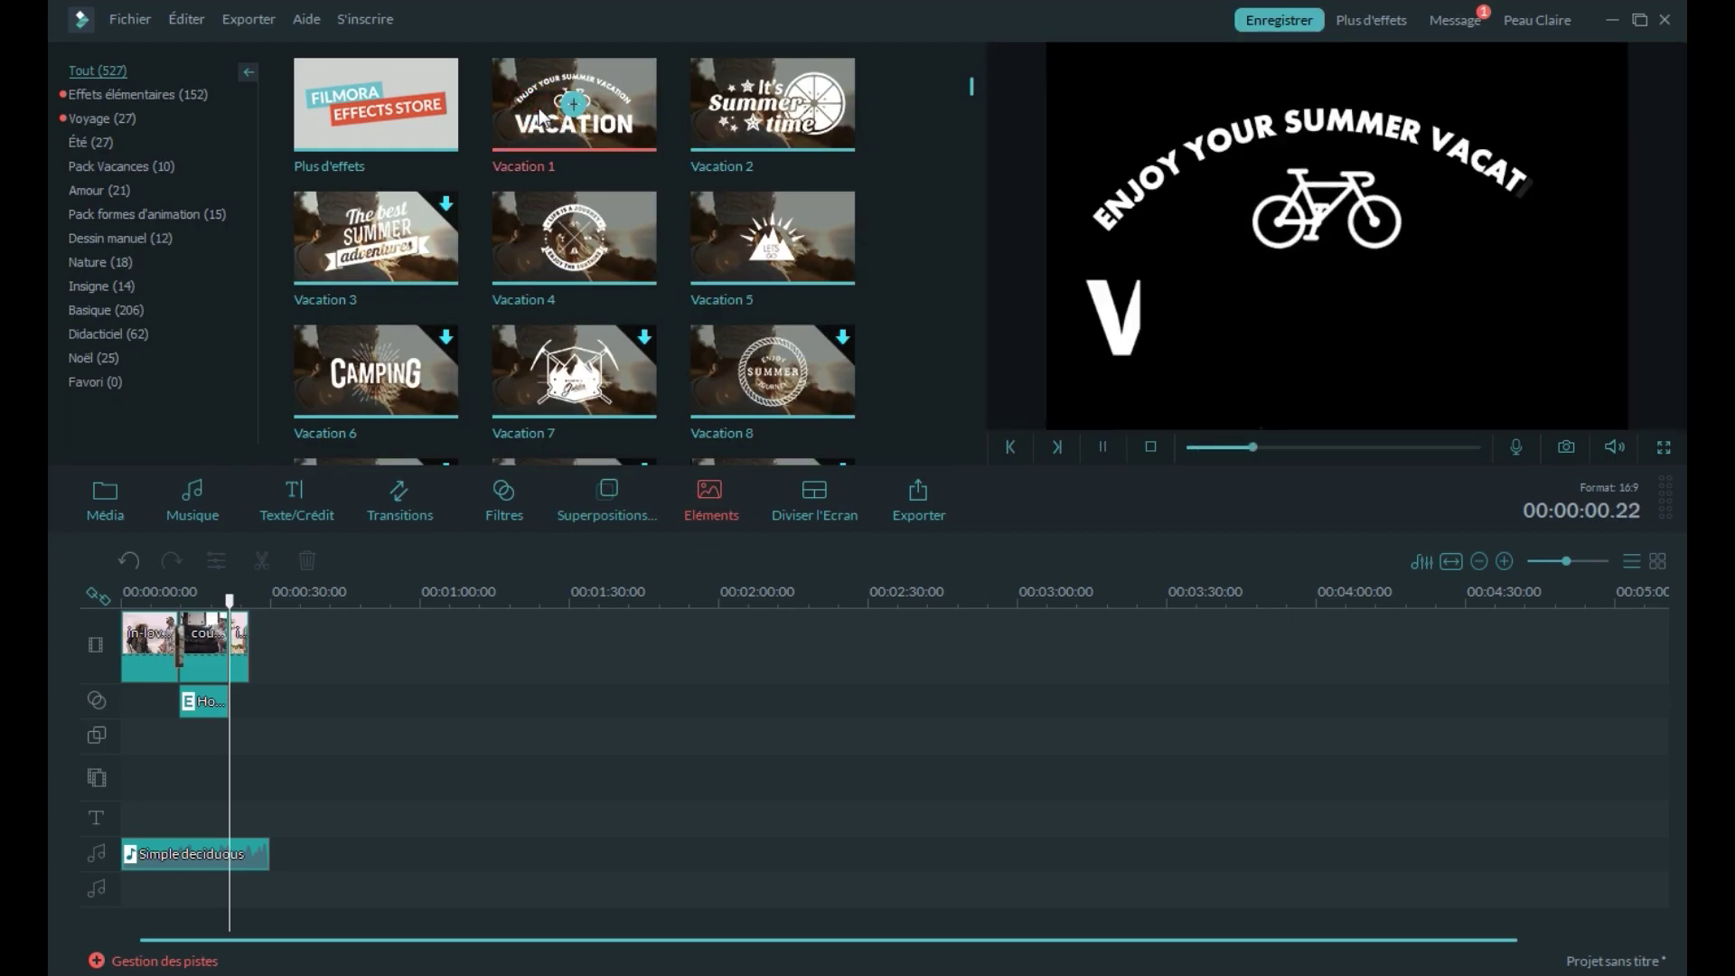
click(750, 124)
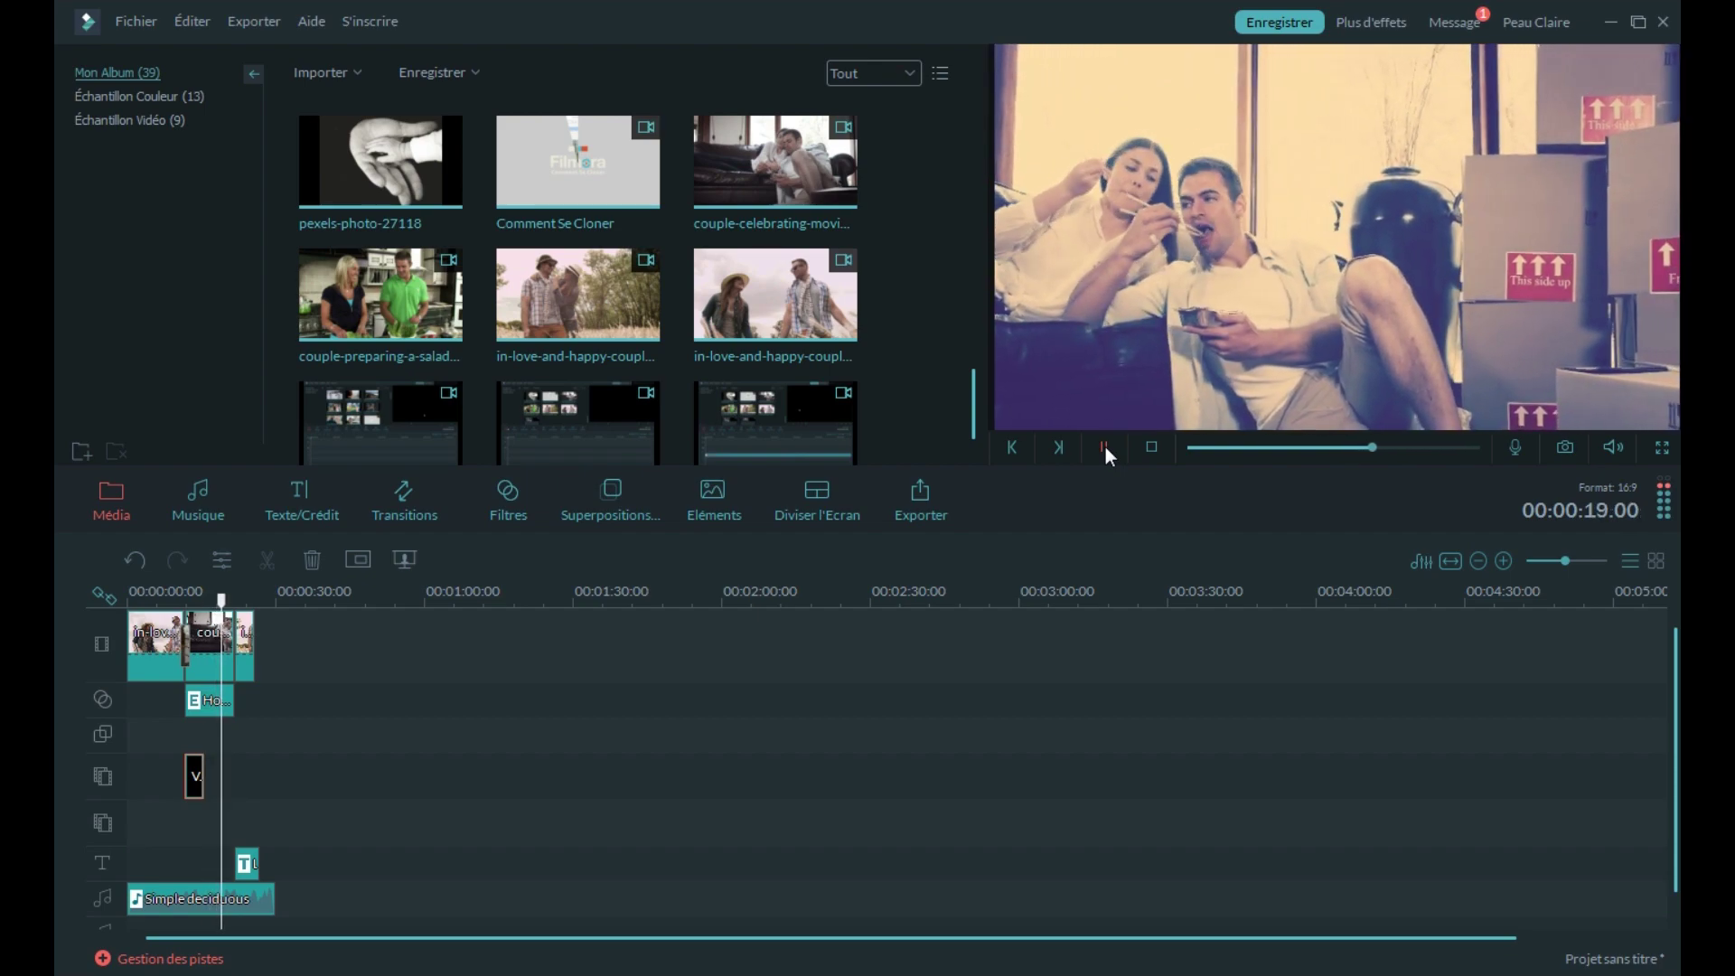
Stop playback, preview the Wreath Title, and place the Love & Arrow Lower 3rd title at the start of the last clip.
click(1104, 446)
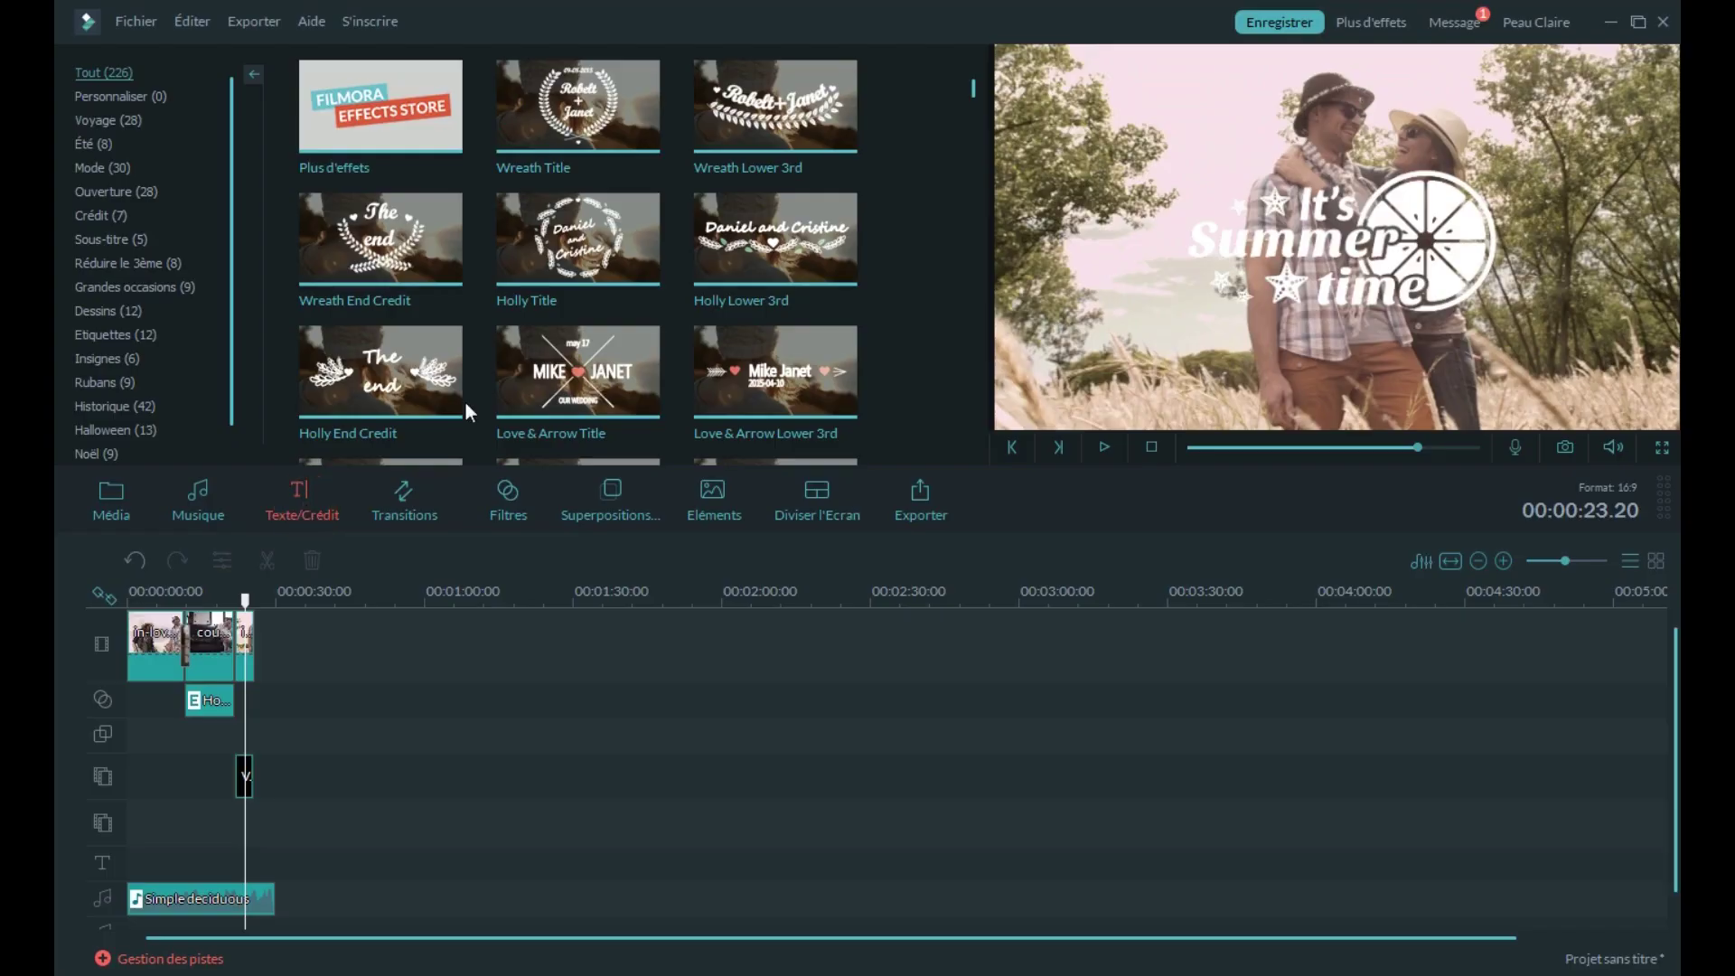
click(621, 121)
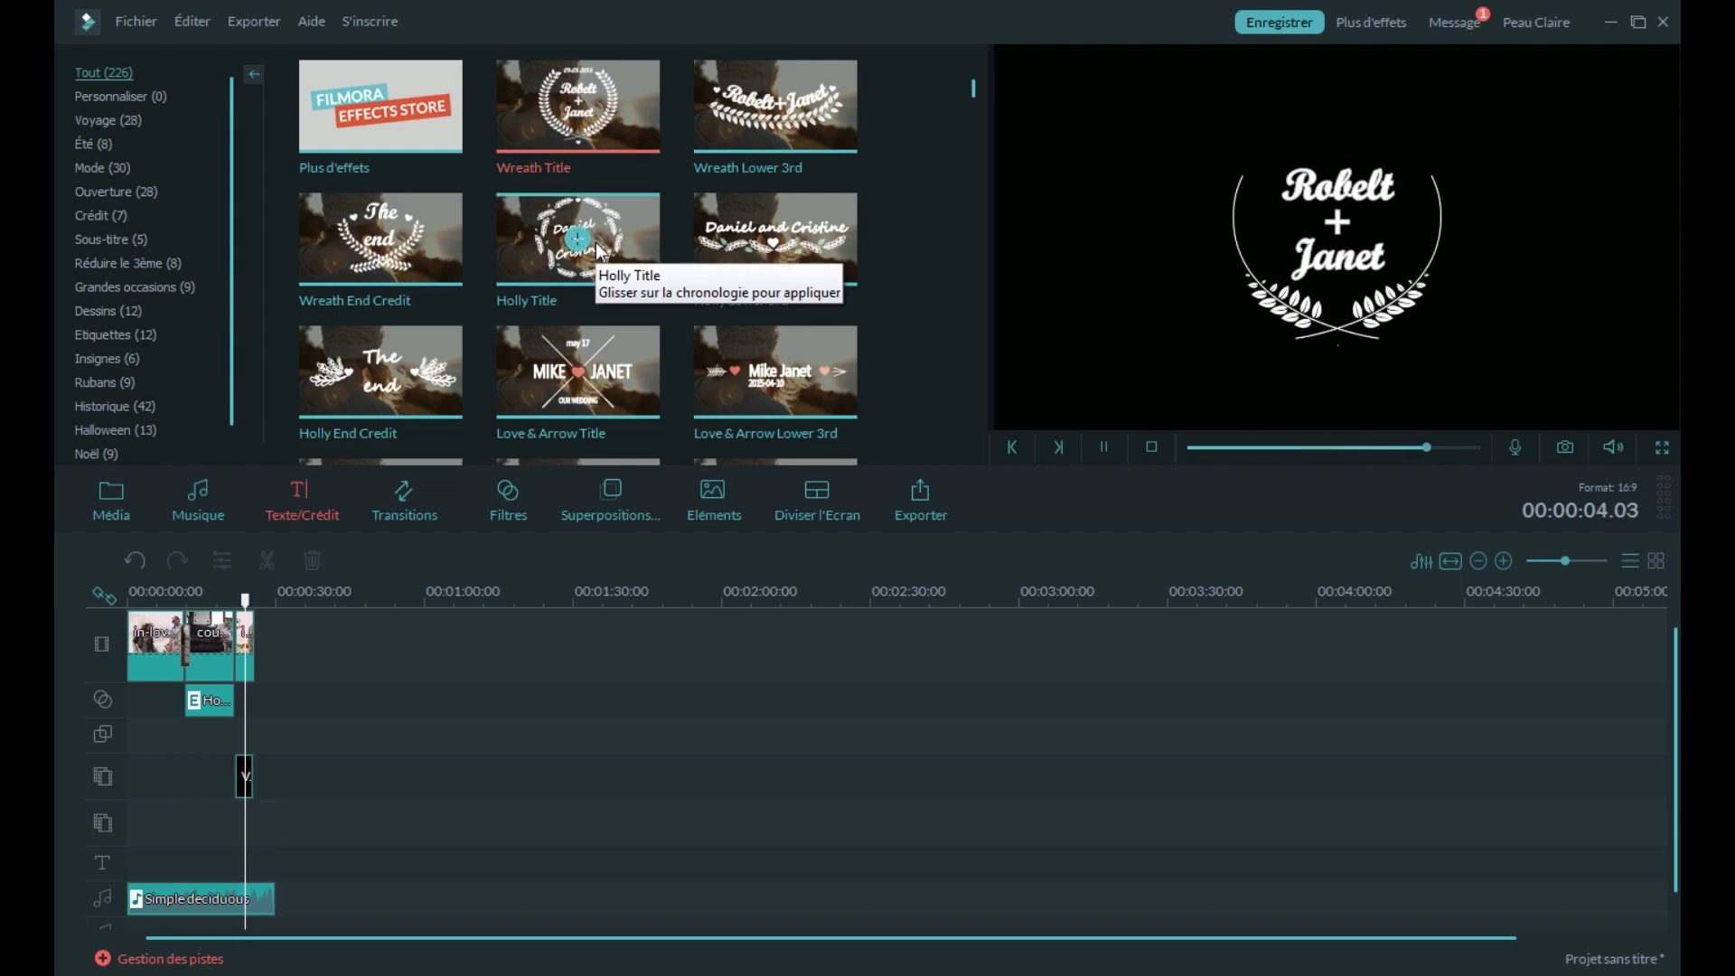
click(782, 398)
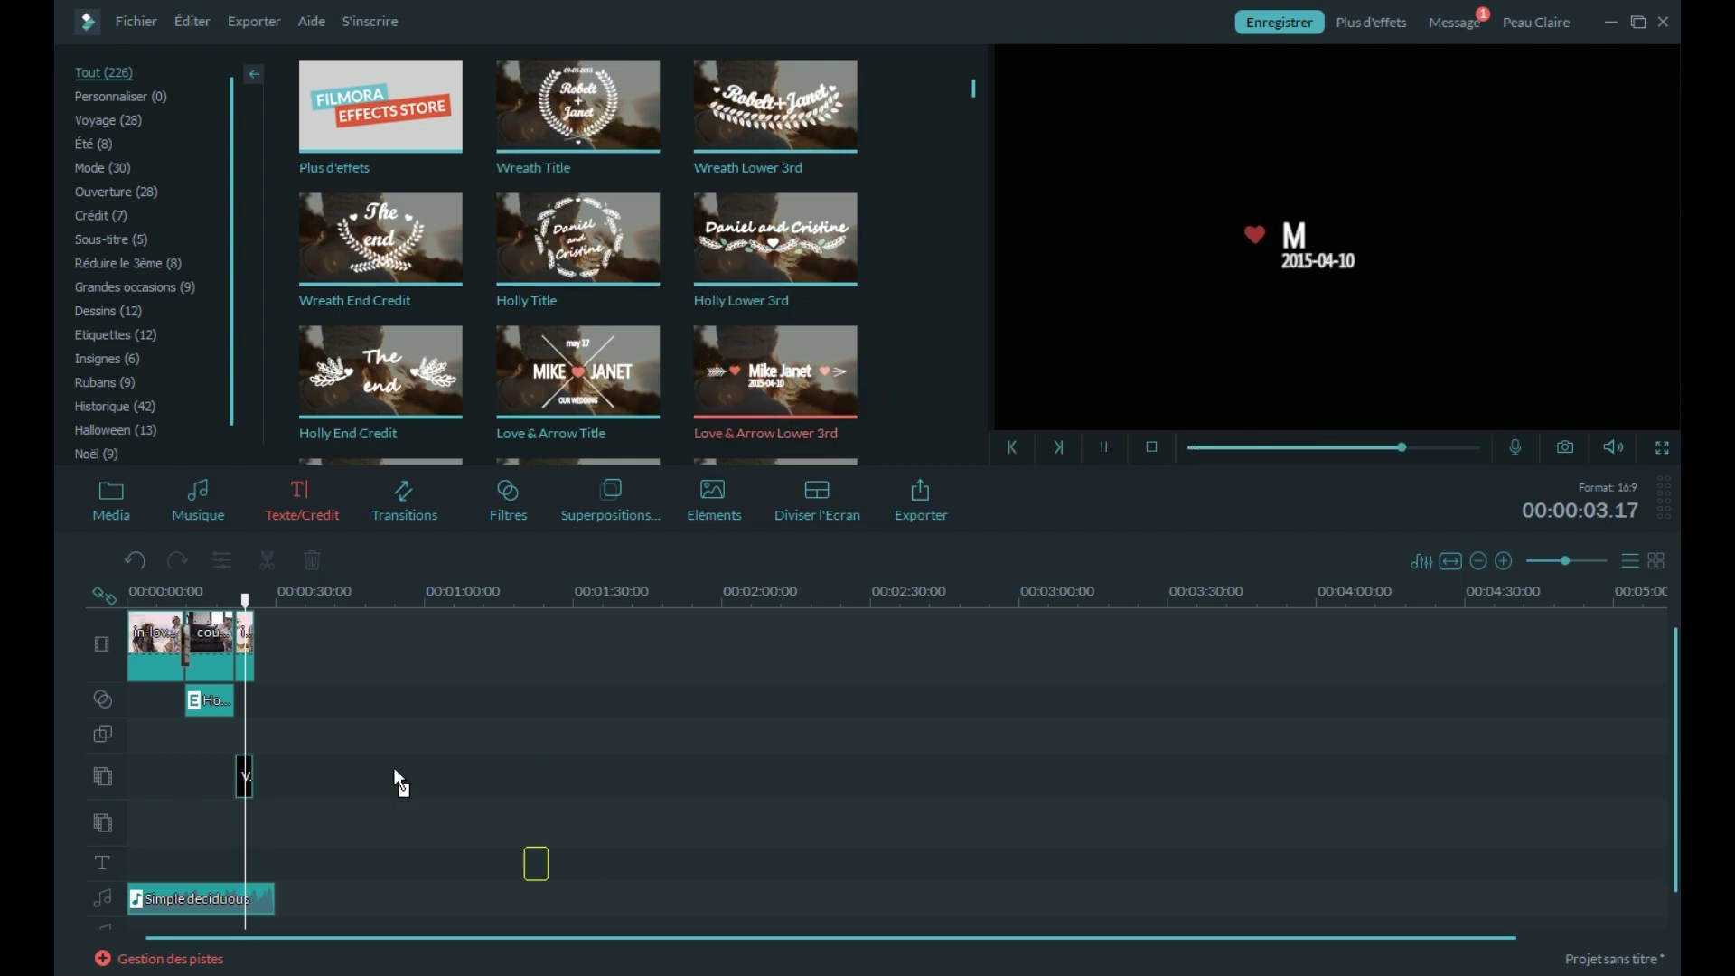
drag(397, 779, 246, 788)
Change the date line of the Love & Arrow Lower 3rd title to 2016-08-10.
double_click(1339, 271)
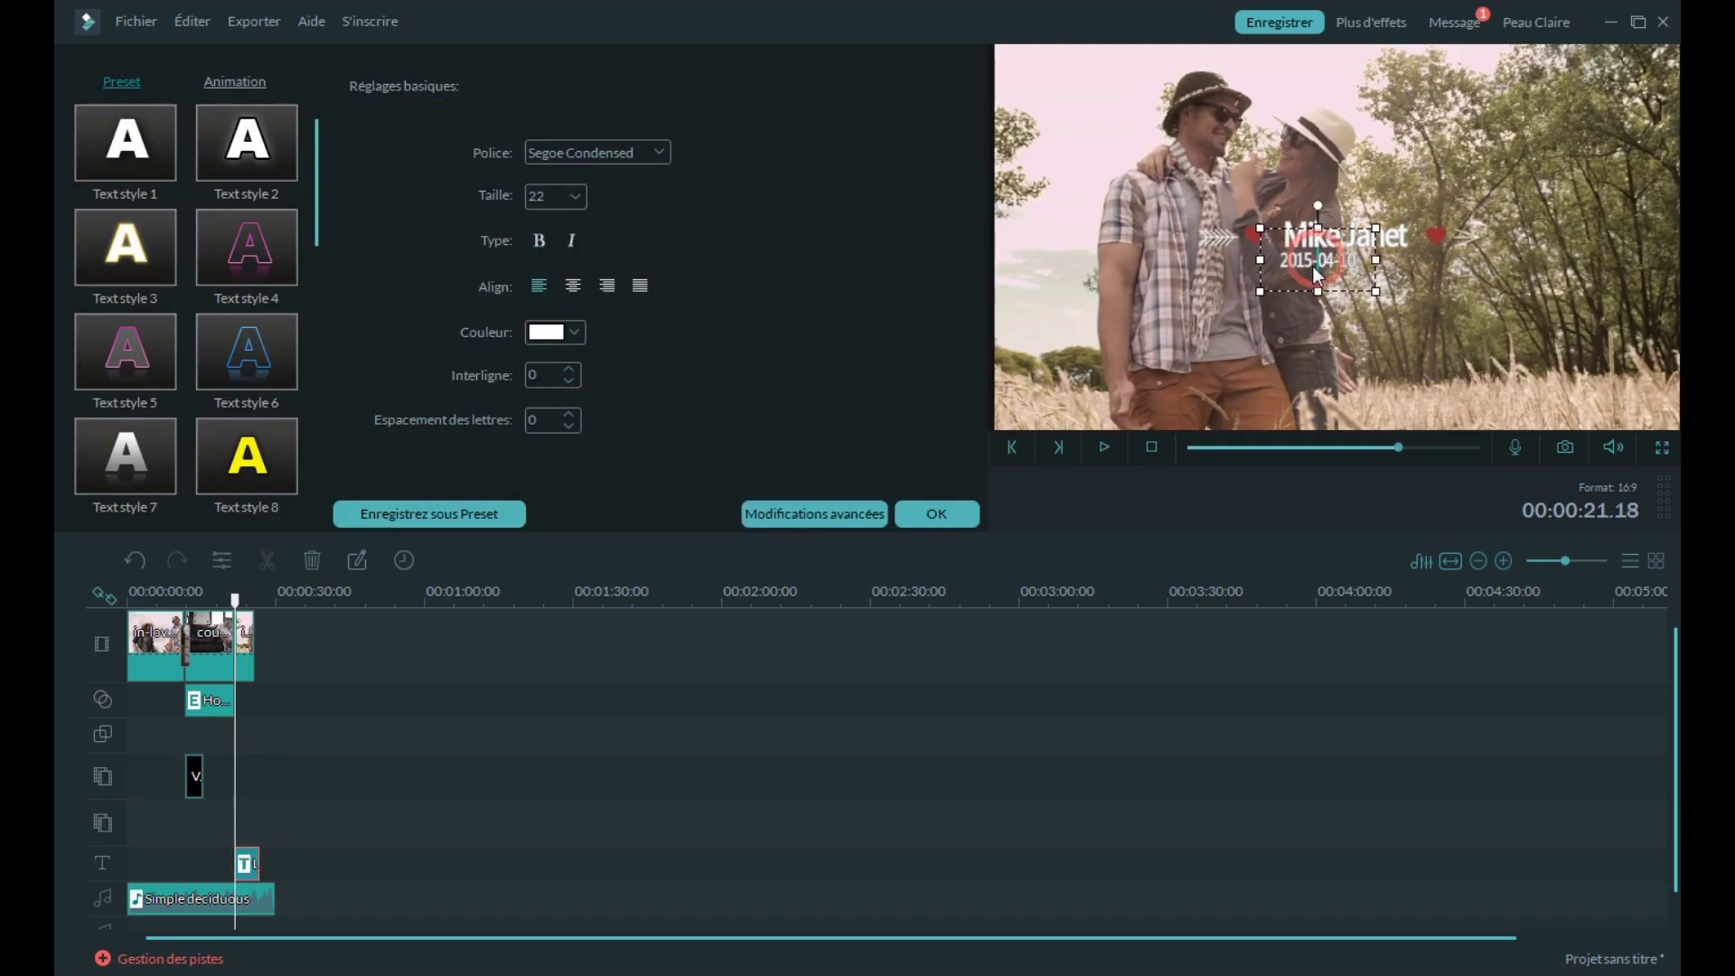
click(170, 793)
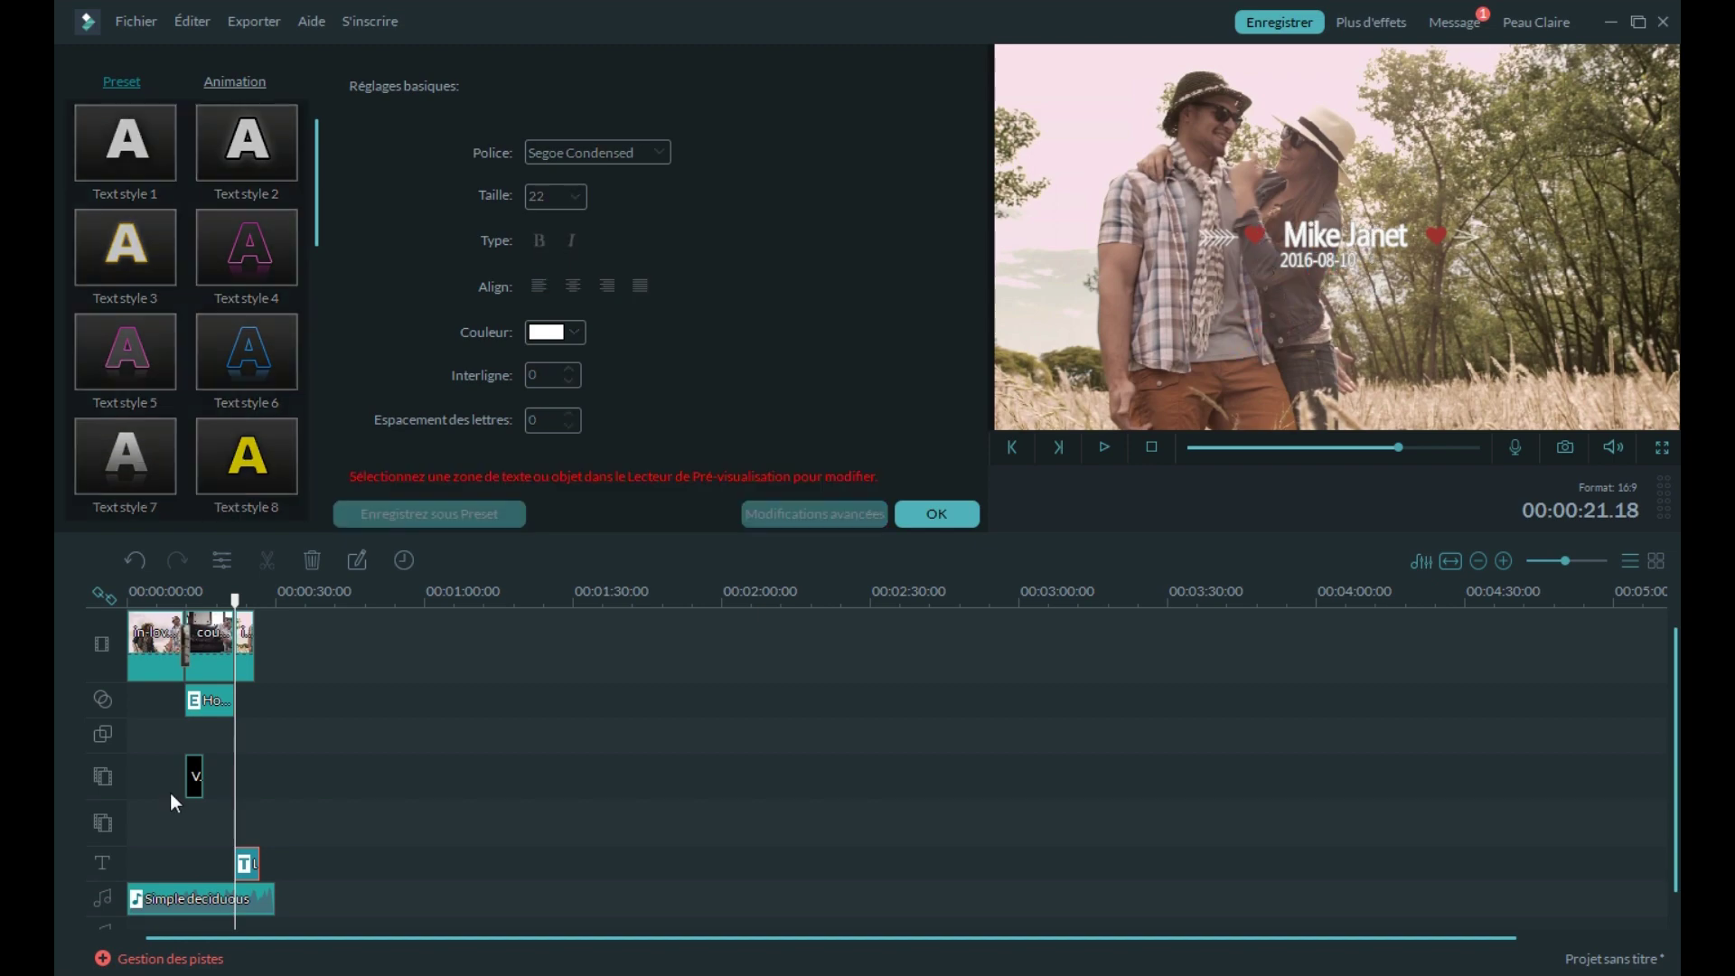
Play back the end of the sofa clip and the last clip to check the edited Love & Arrow Lower 3rd title.
drag(230, 600, 218, 600)
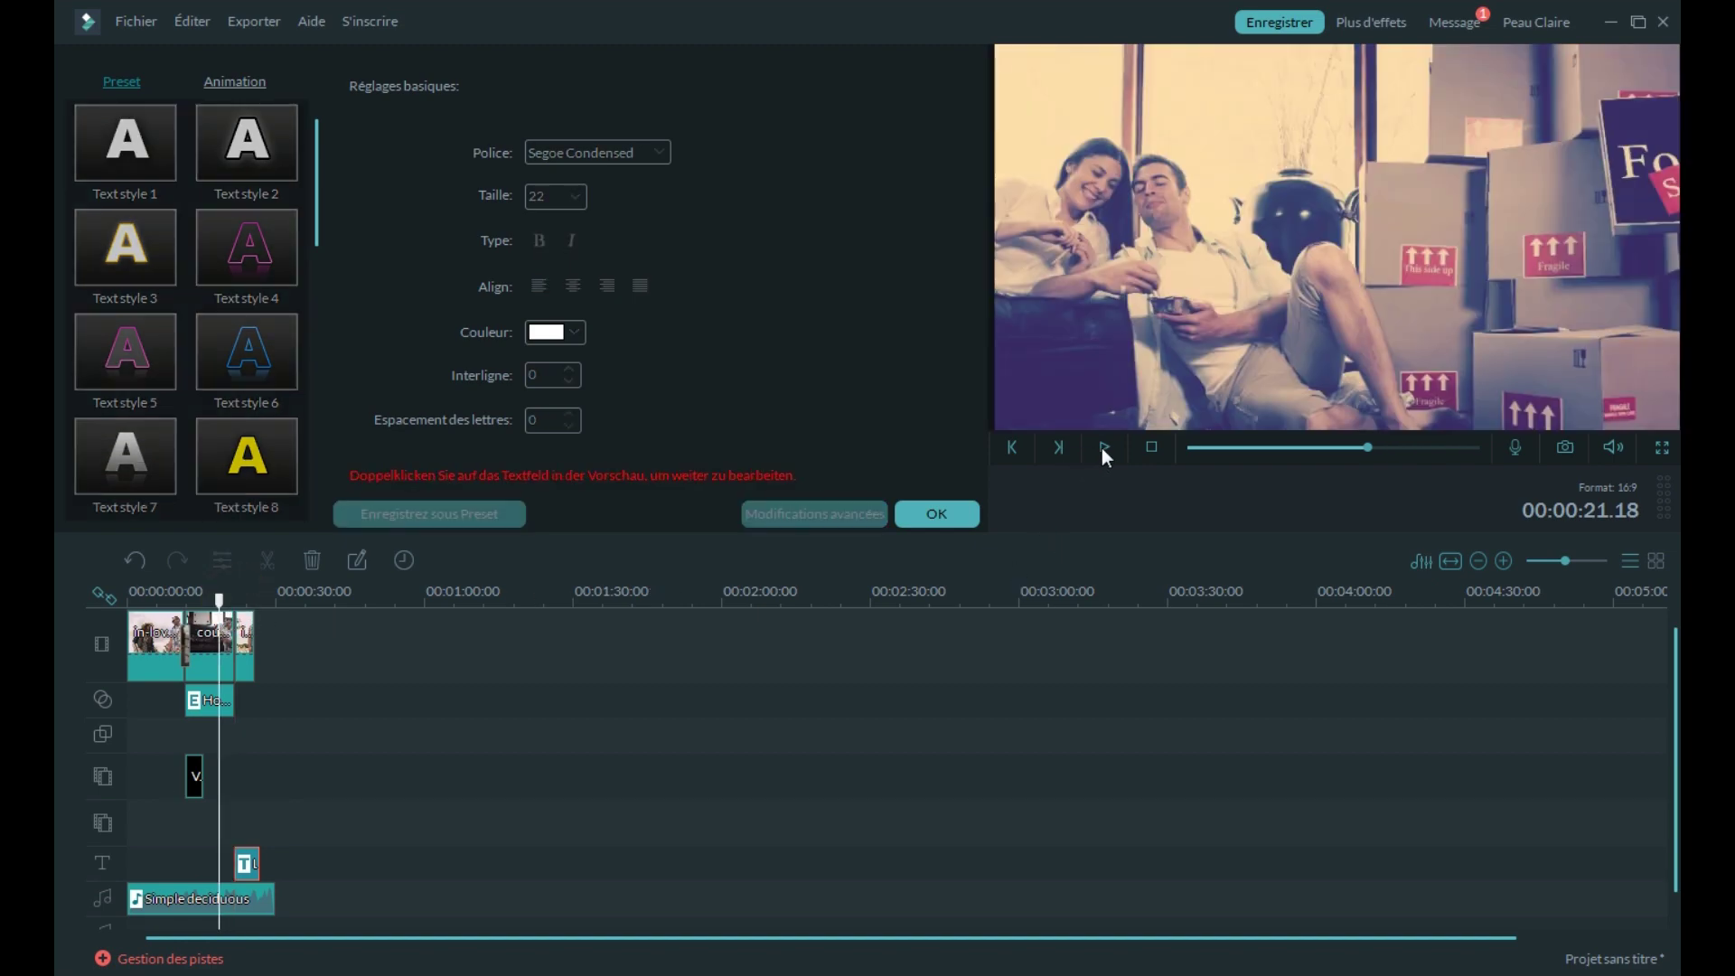
click(1104, 448)
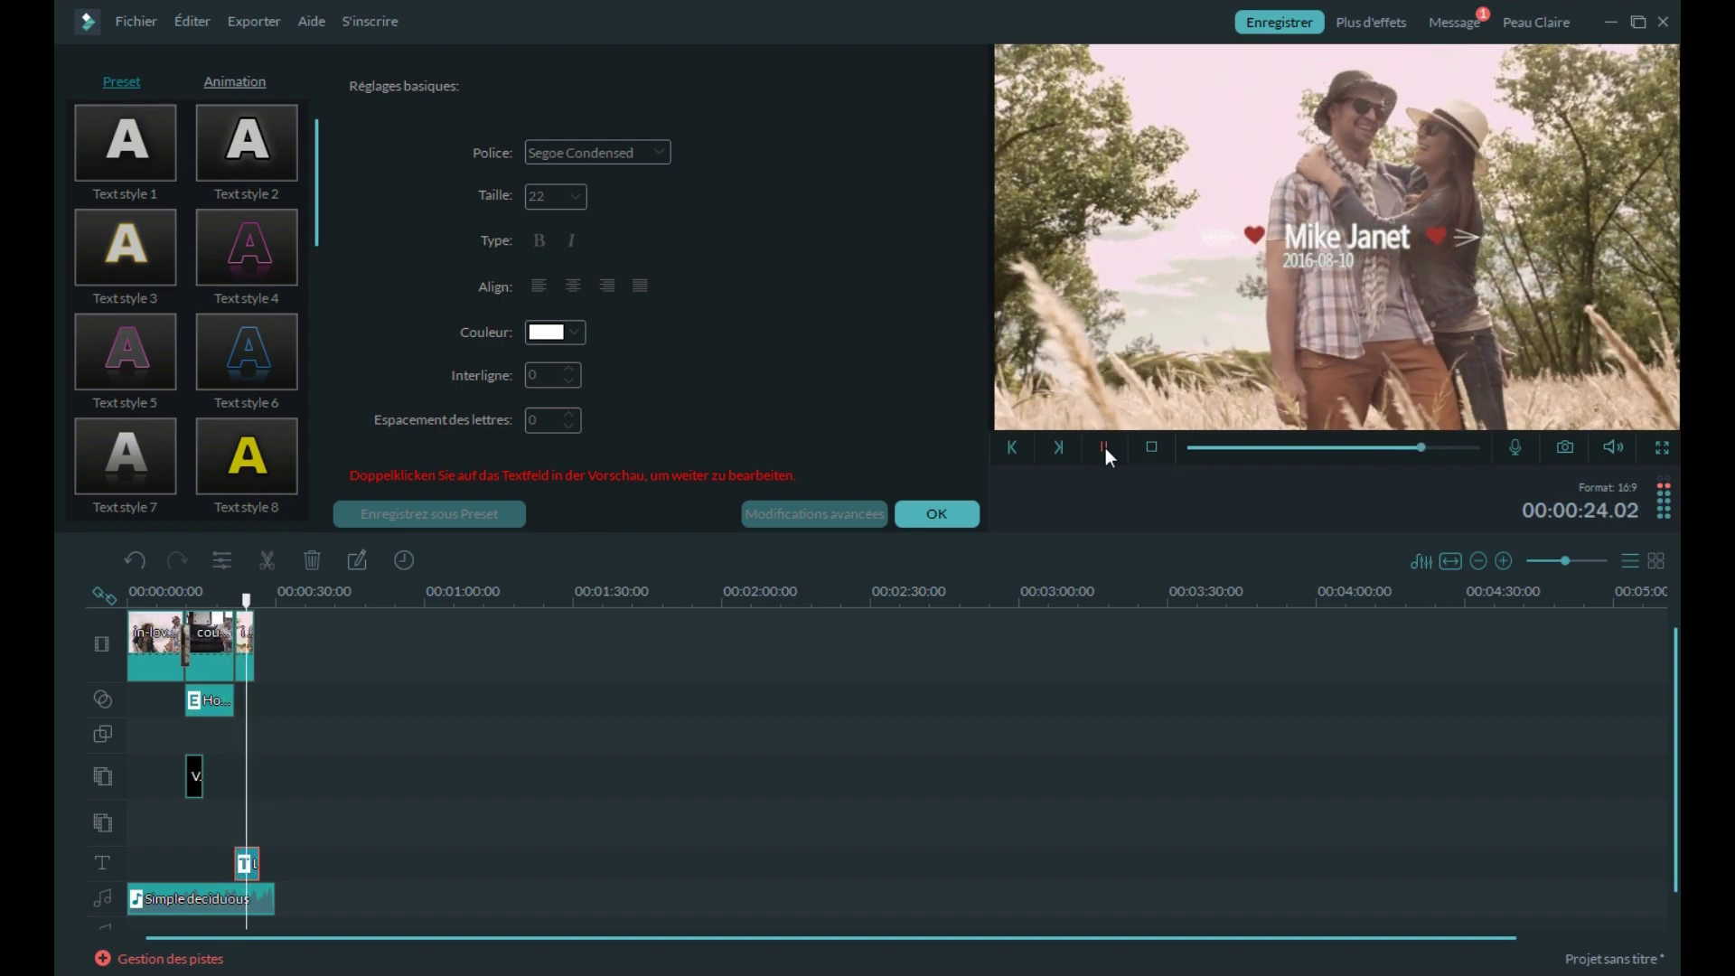
click(1104, 448)
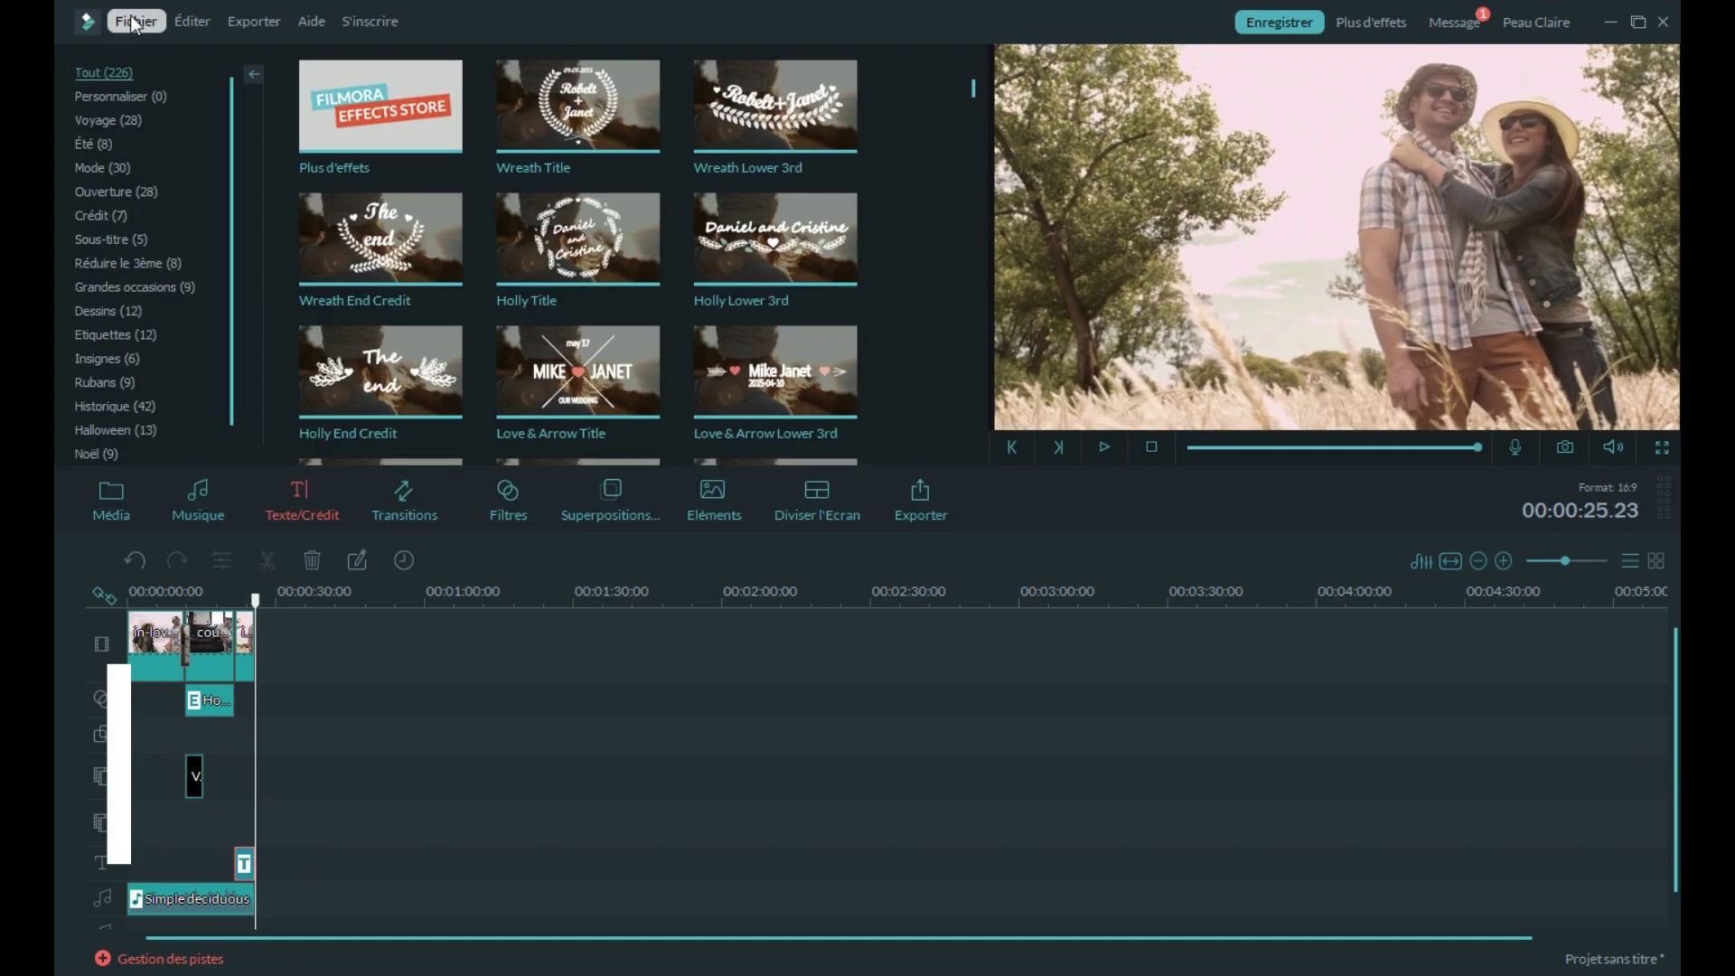
Return to the media library and open the voice-over recorder.
click(109, 502)
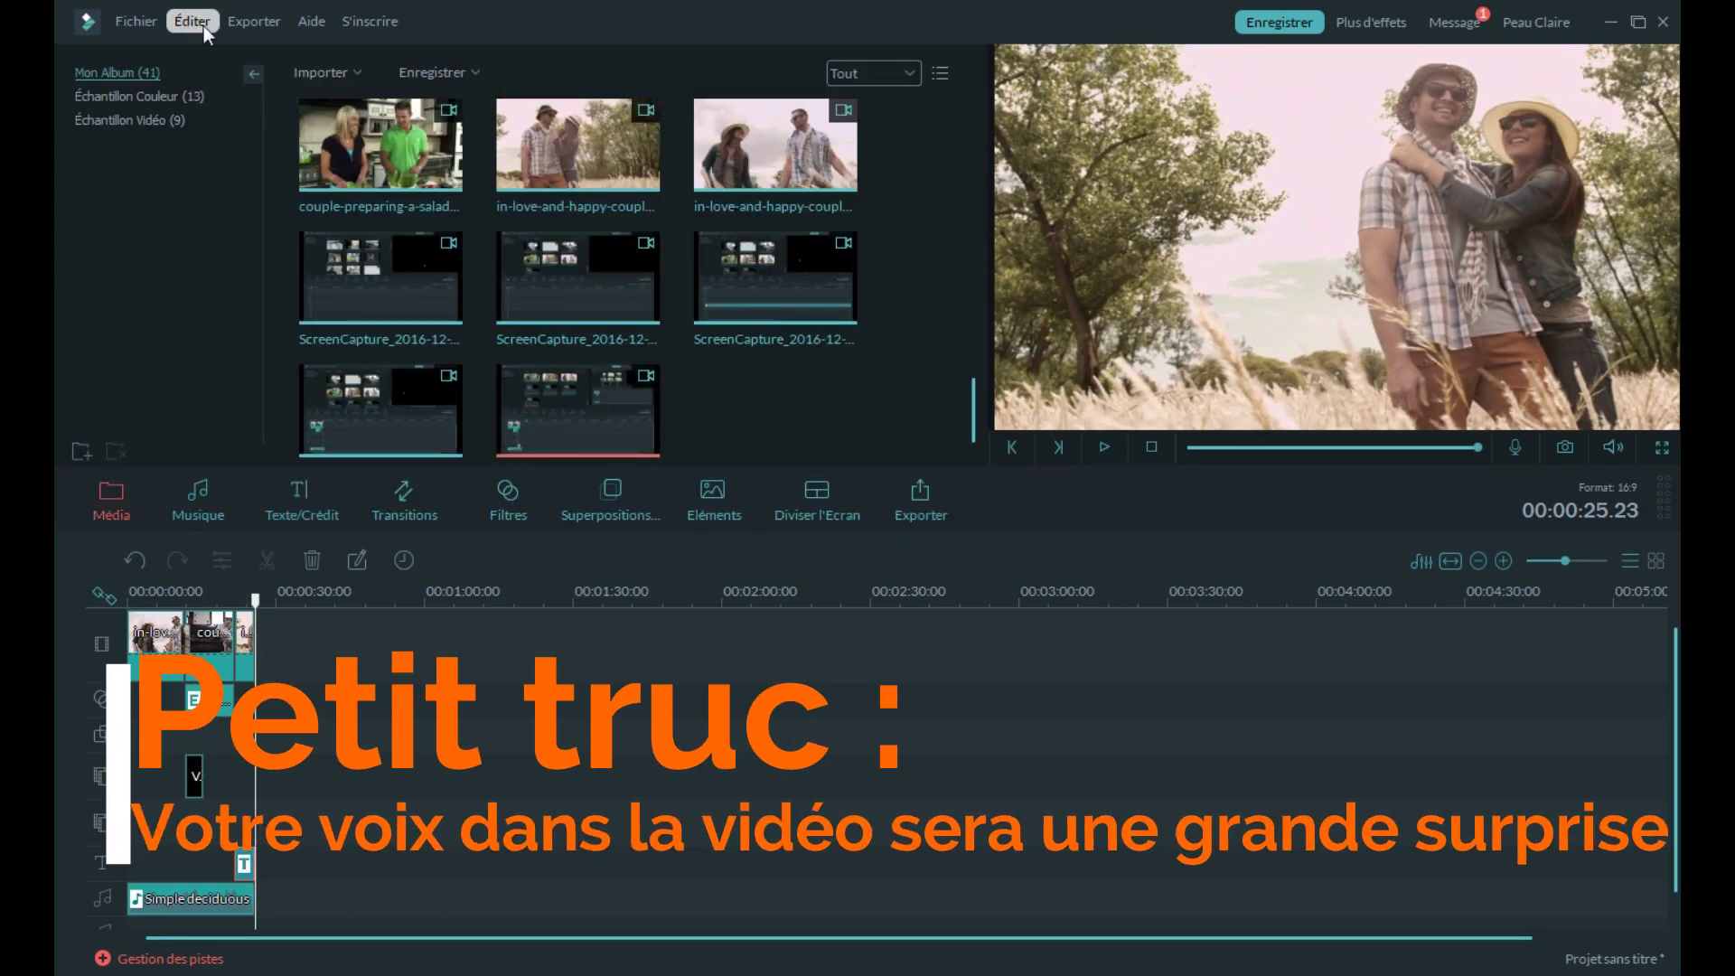
click(433, 70)
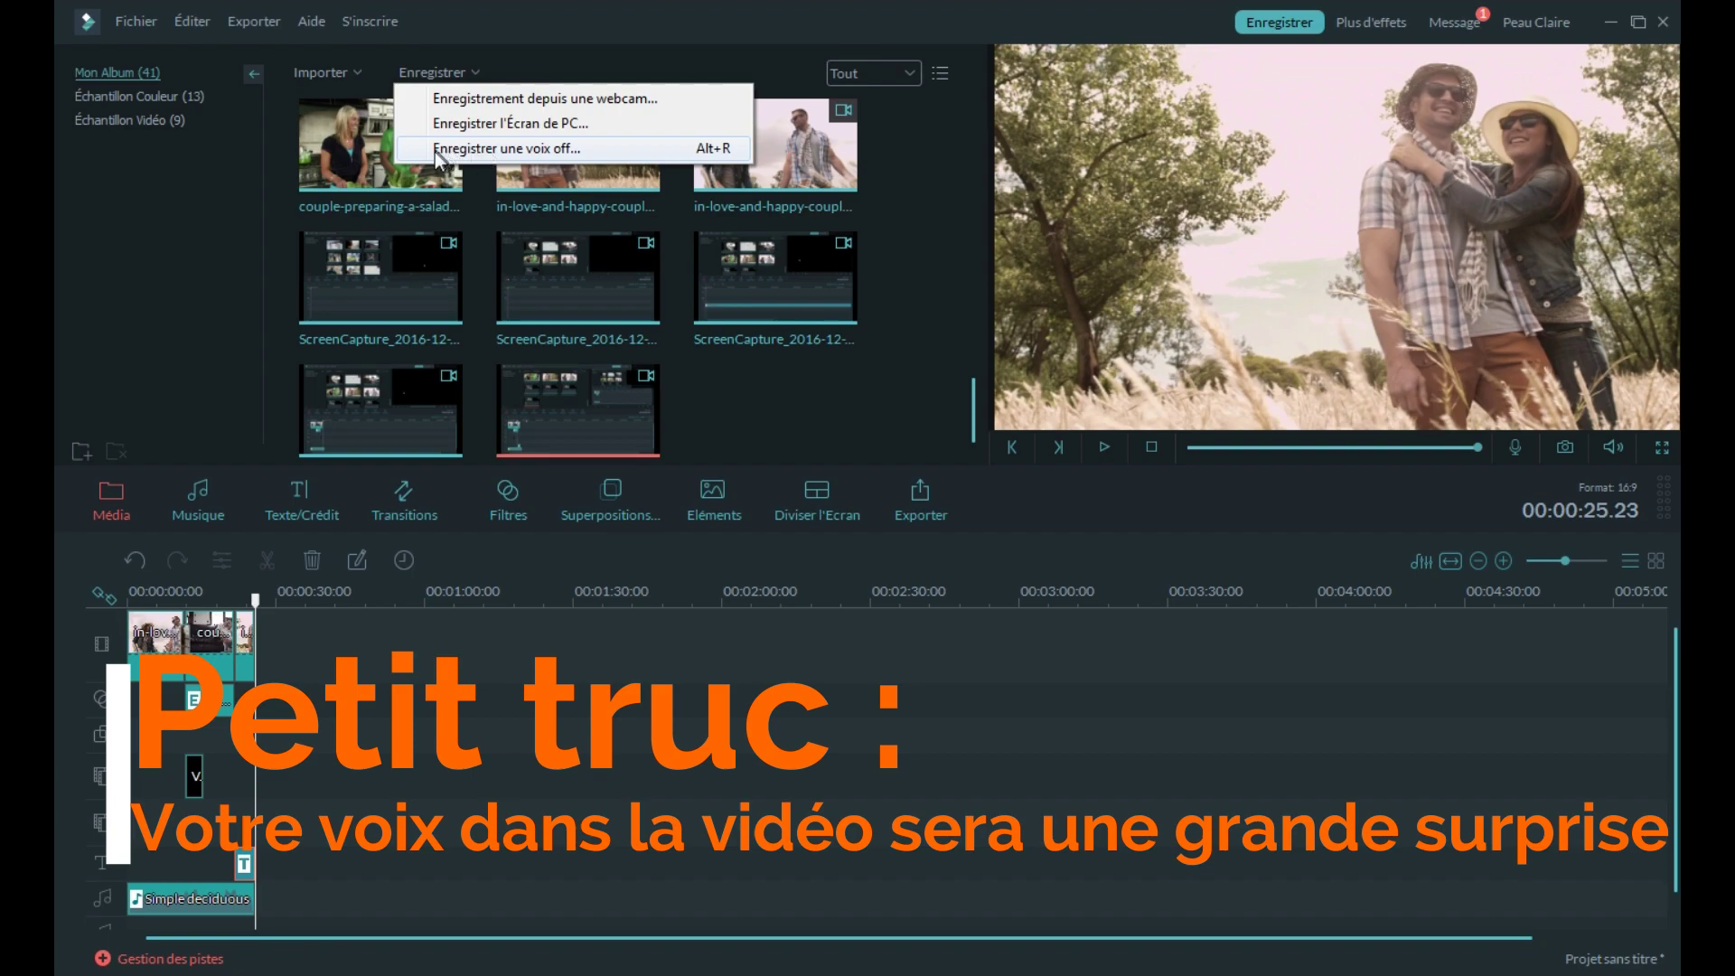
click(463, 149)
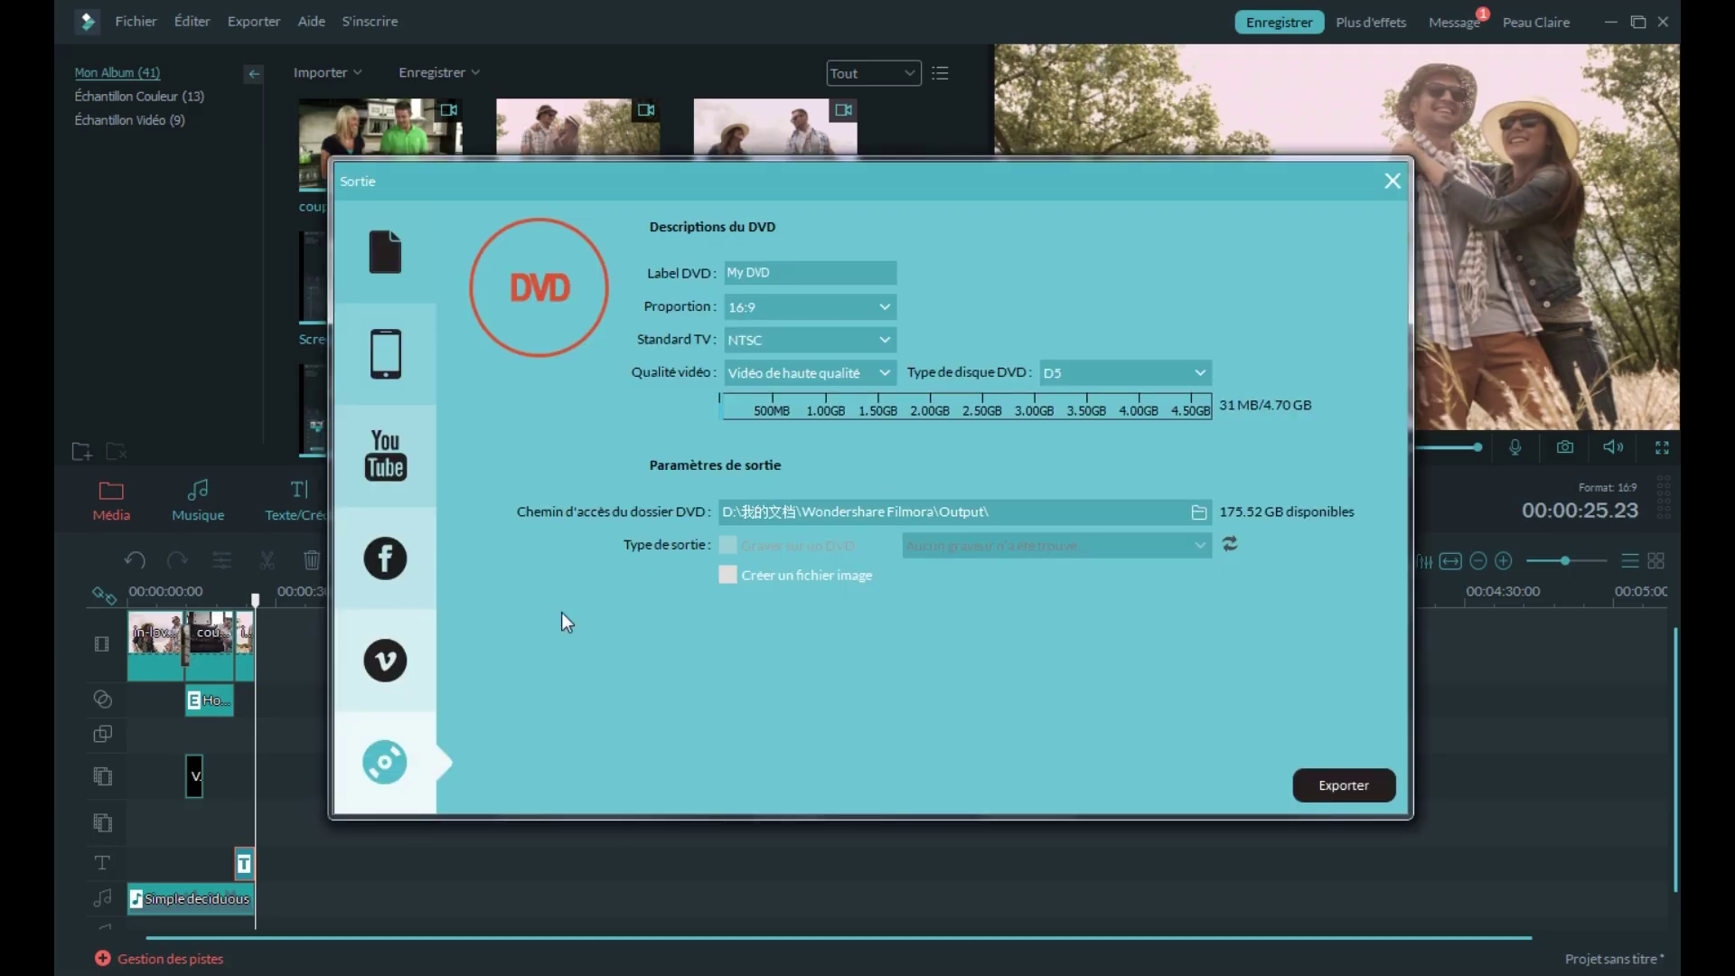
Review the export settings for Vimeo, Facebook, YouTube, mobile devices and local file formats.
click(385, 664)
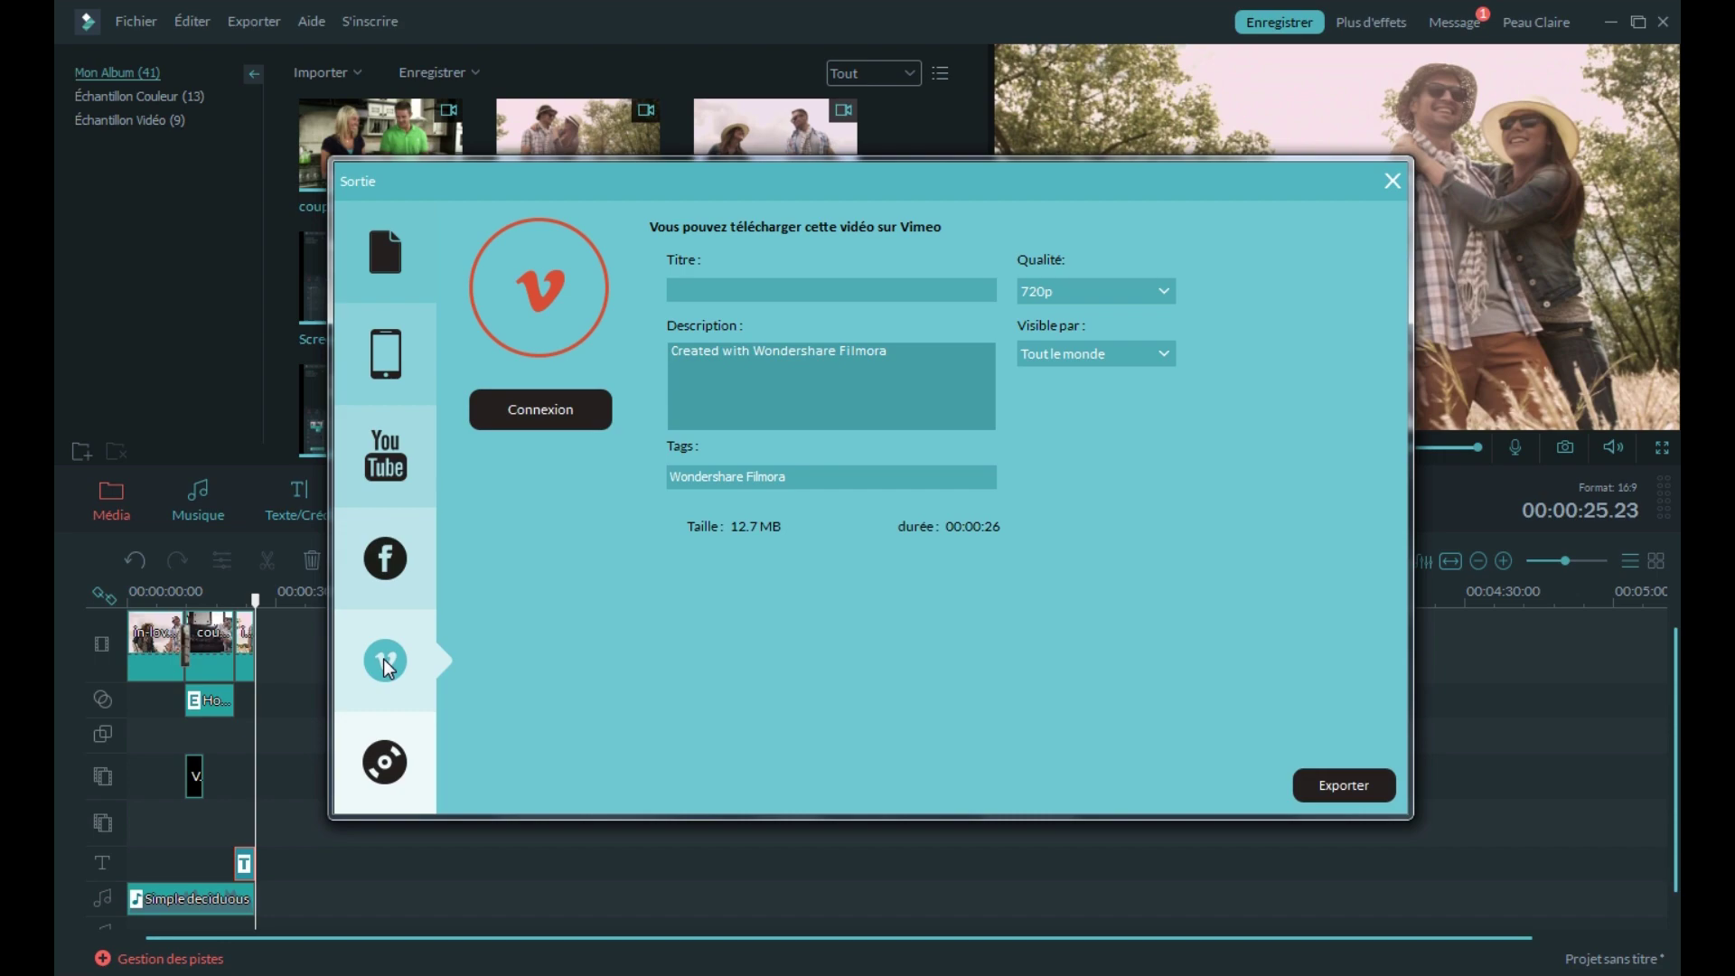
click(379, 562)
click(383, 460)
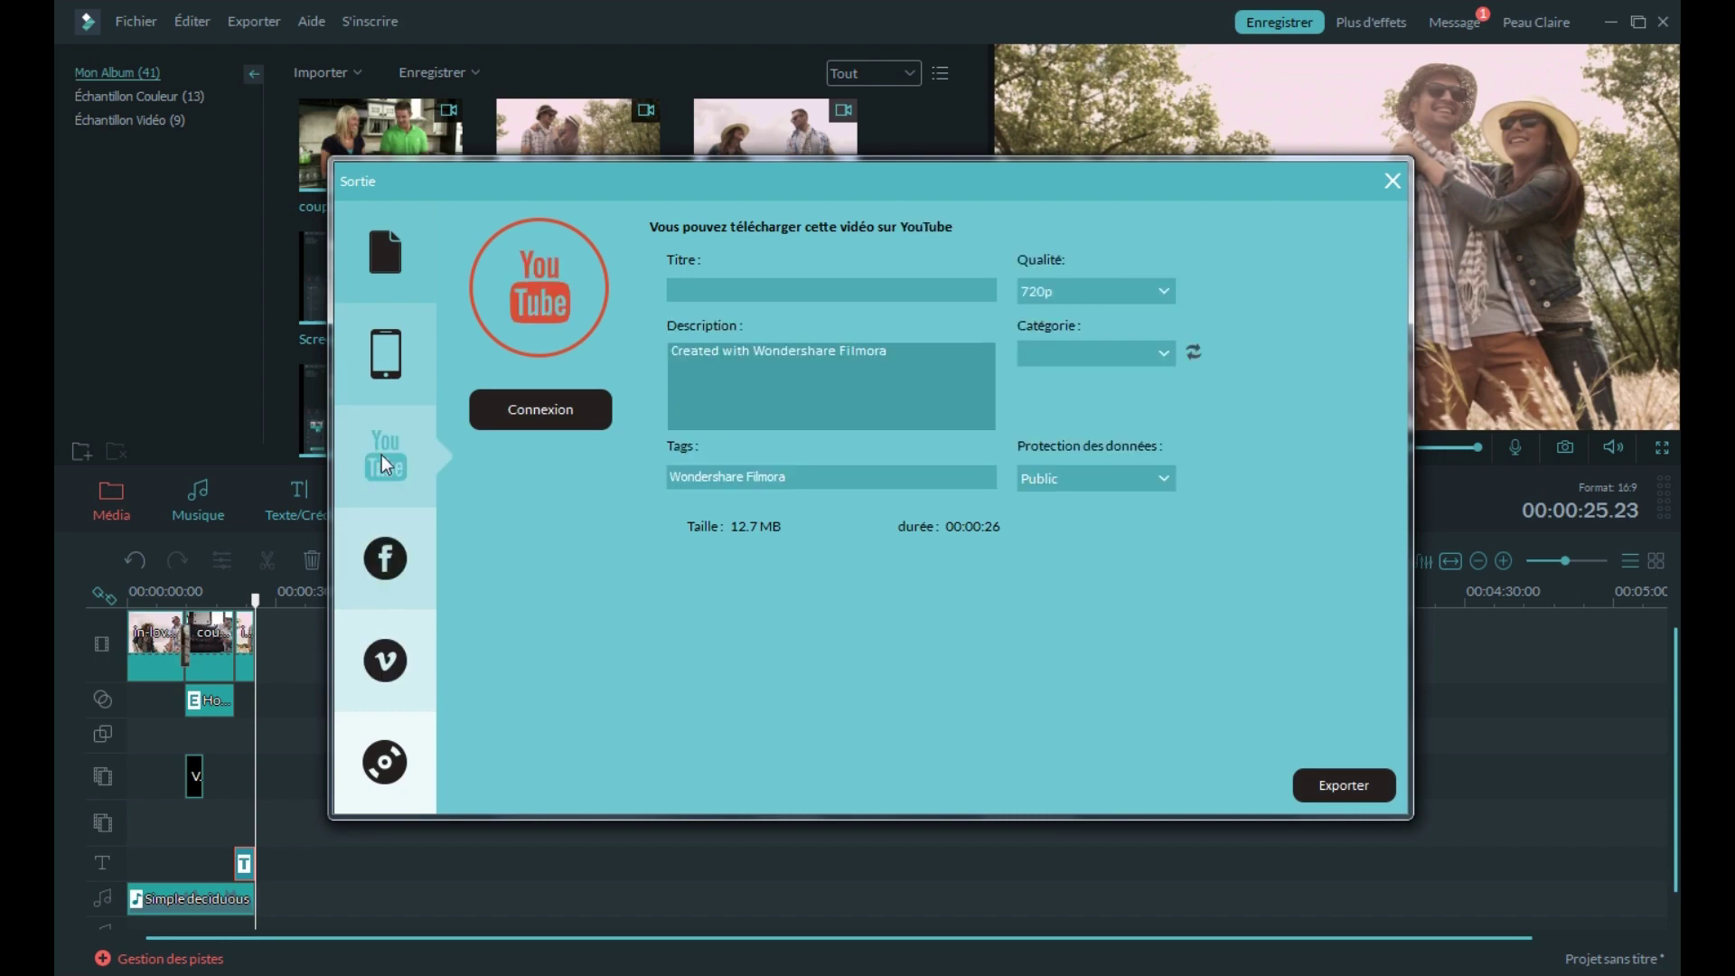
click(392, 361)
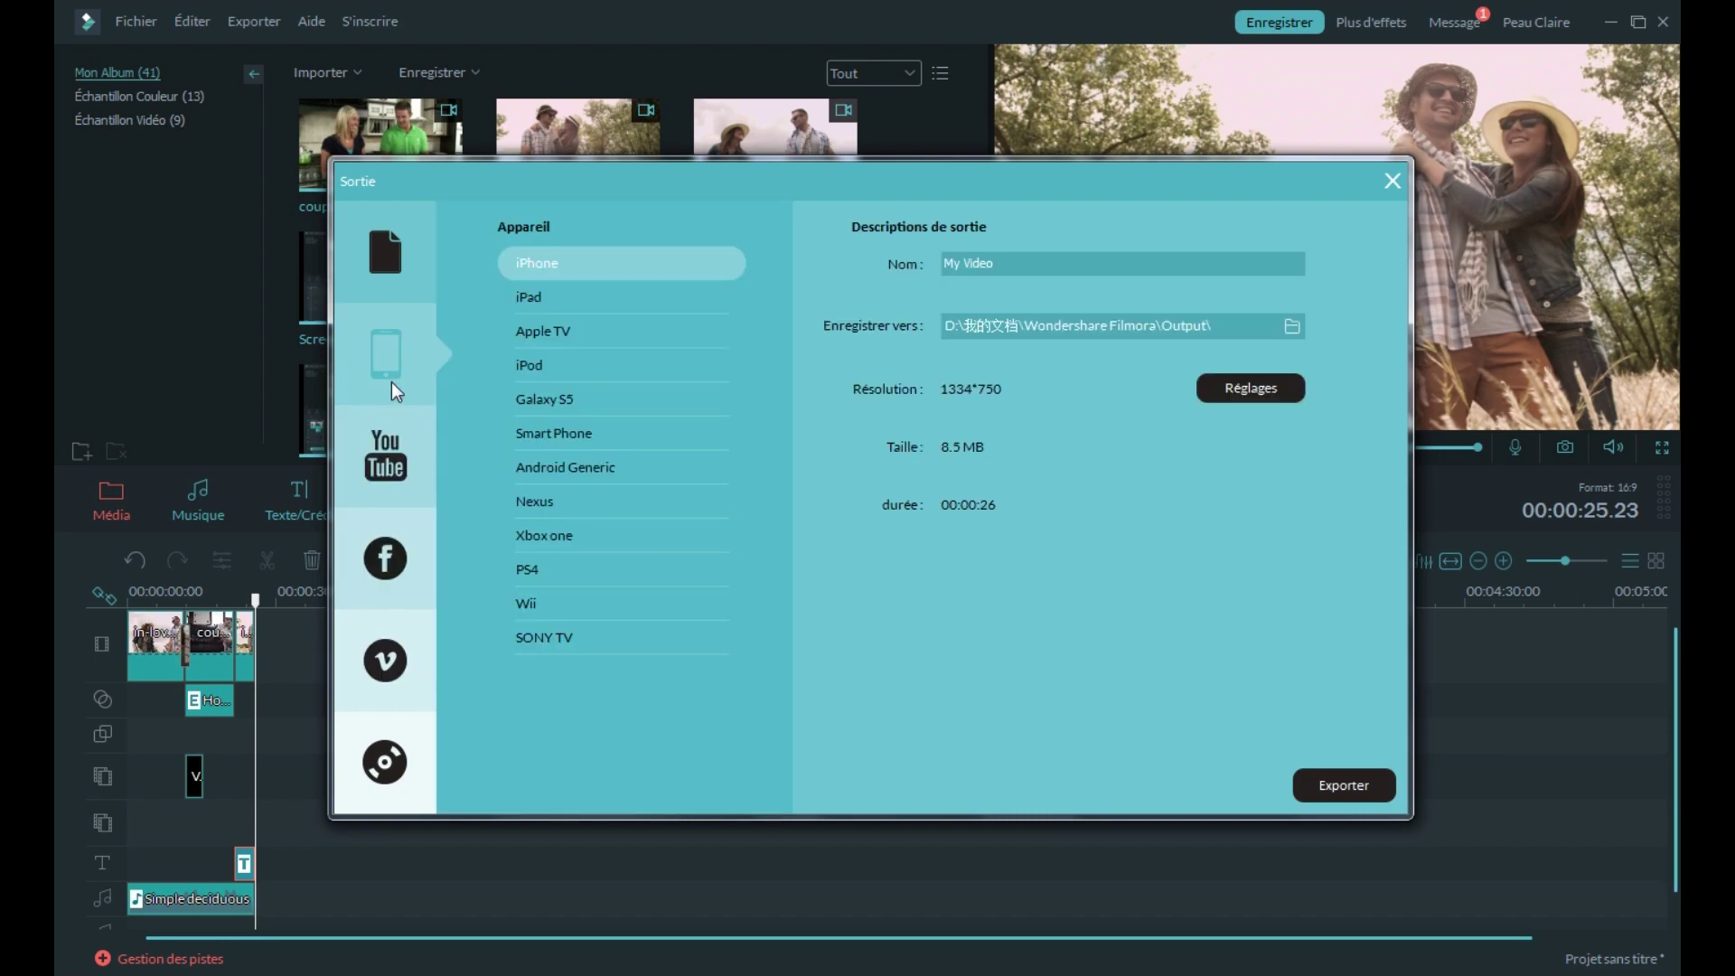
click(371, 259)
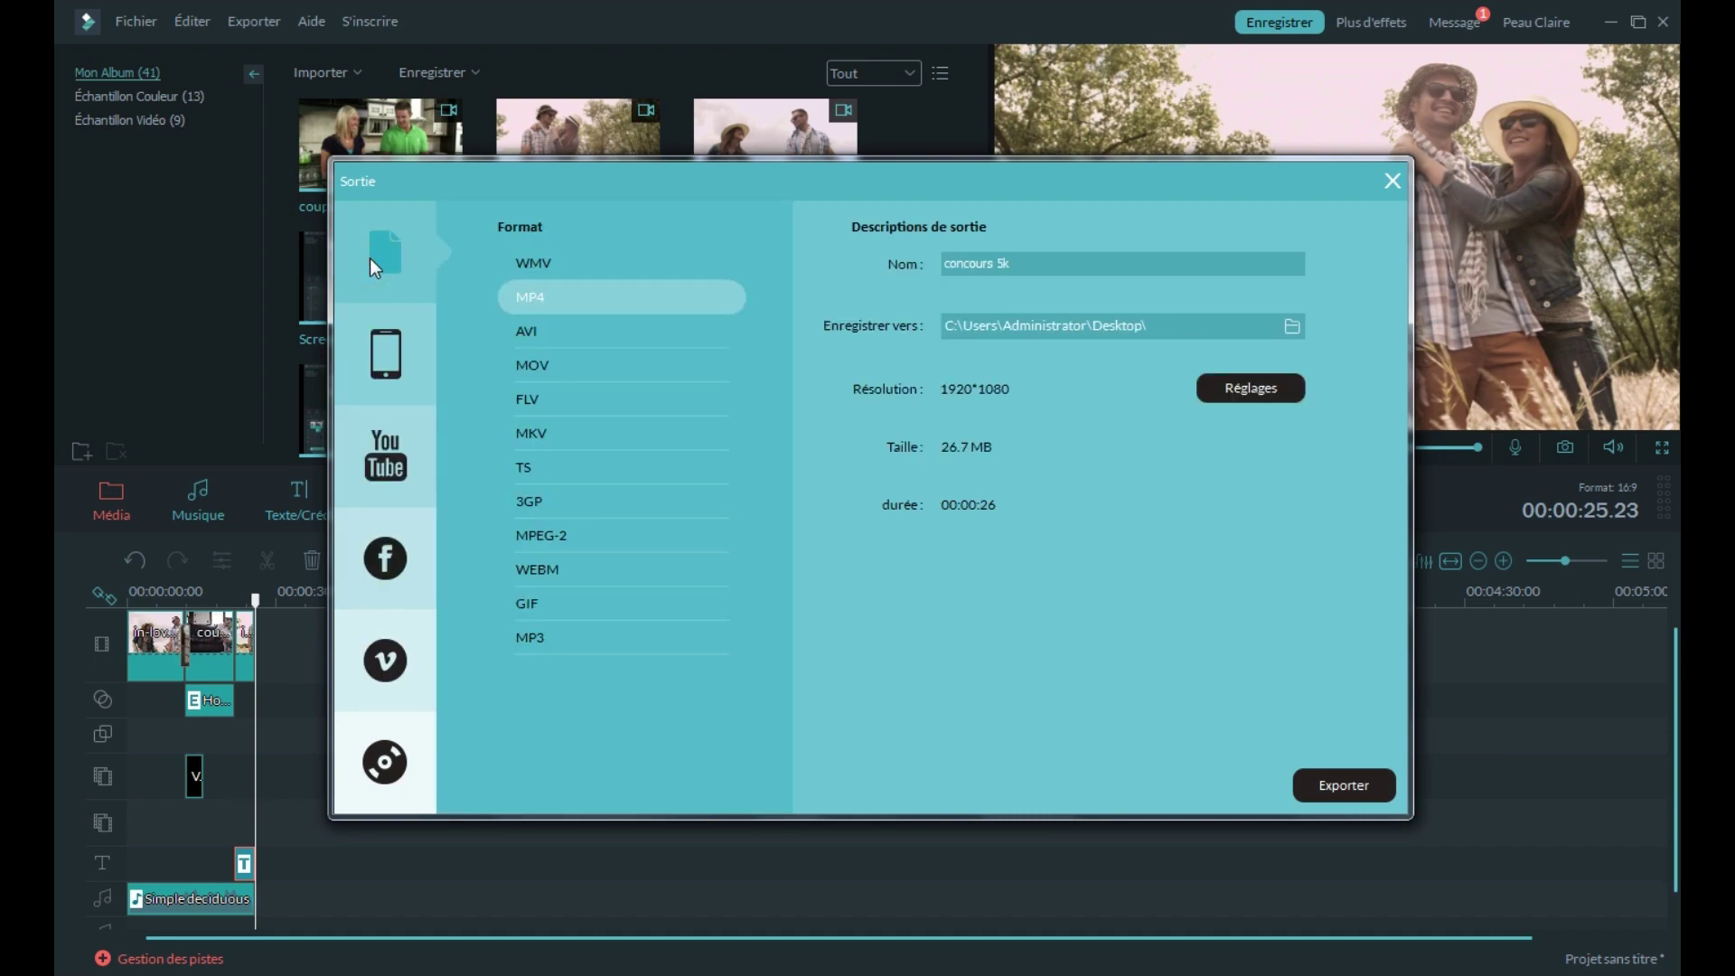
Examine the DVD export options for aspect ratio, TV standard, video quality and disc type.
click(389, 762)
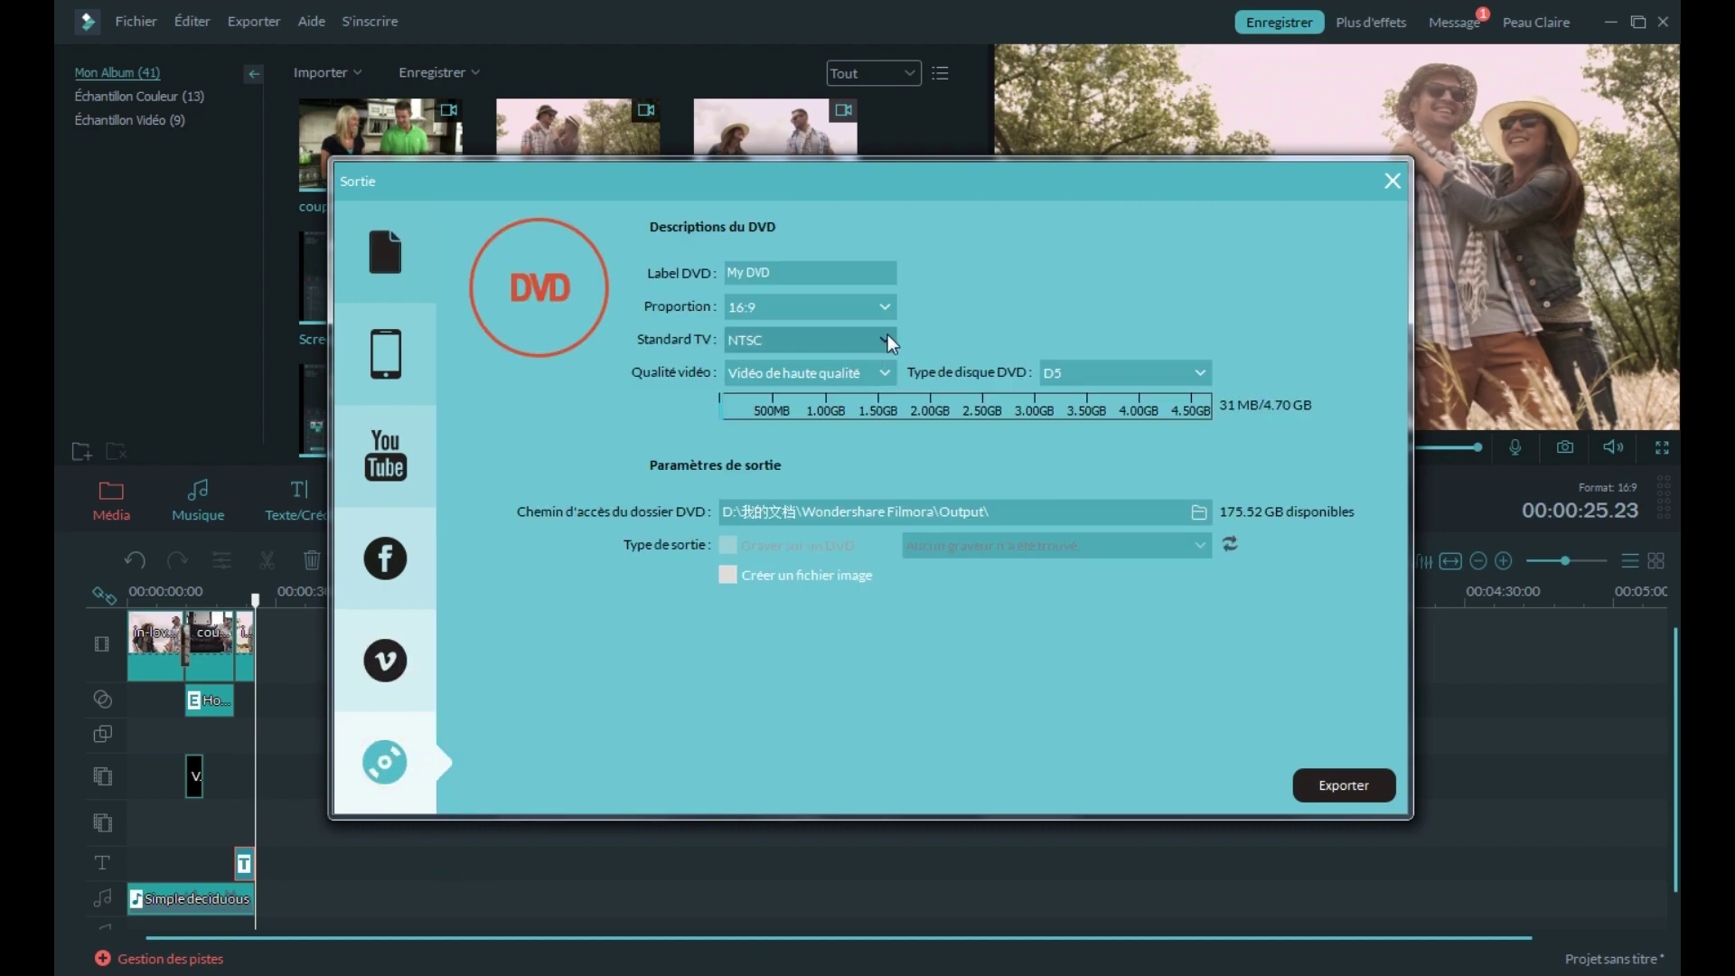
click(887, 302)
click(888, 302)
click(887, 344)
click(887, 344)
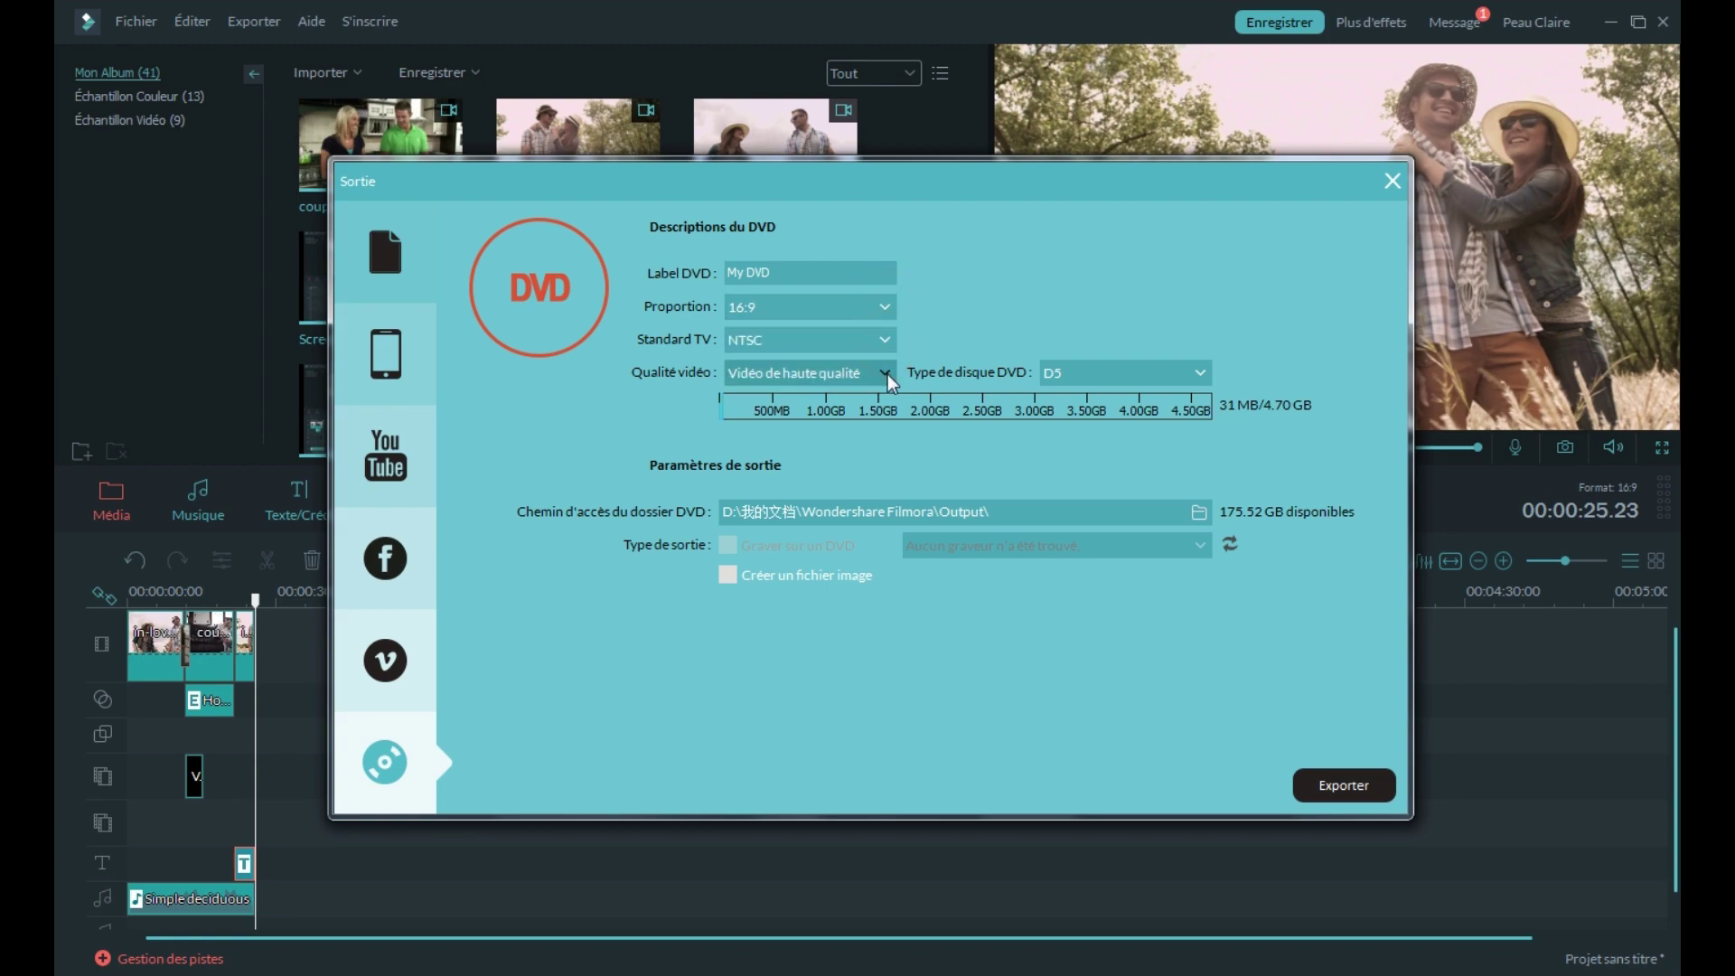
click(887, 374)
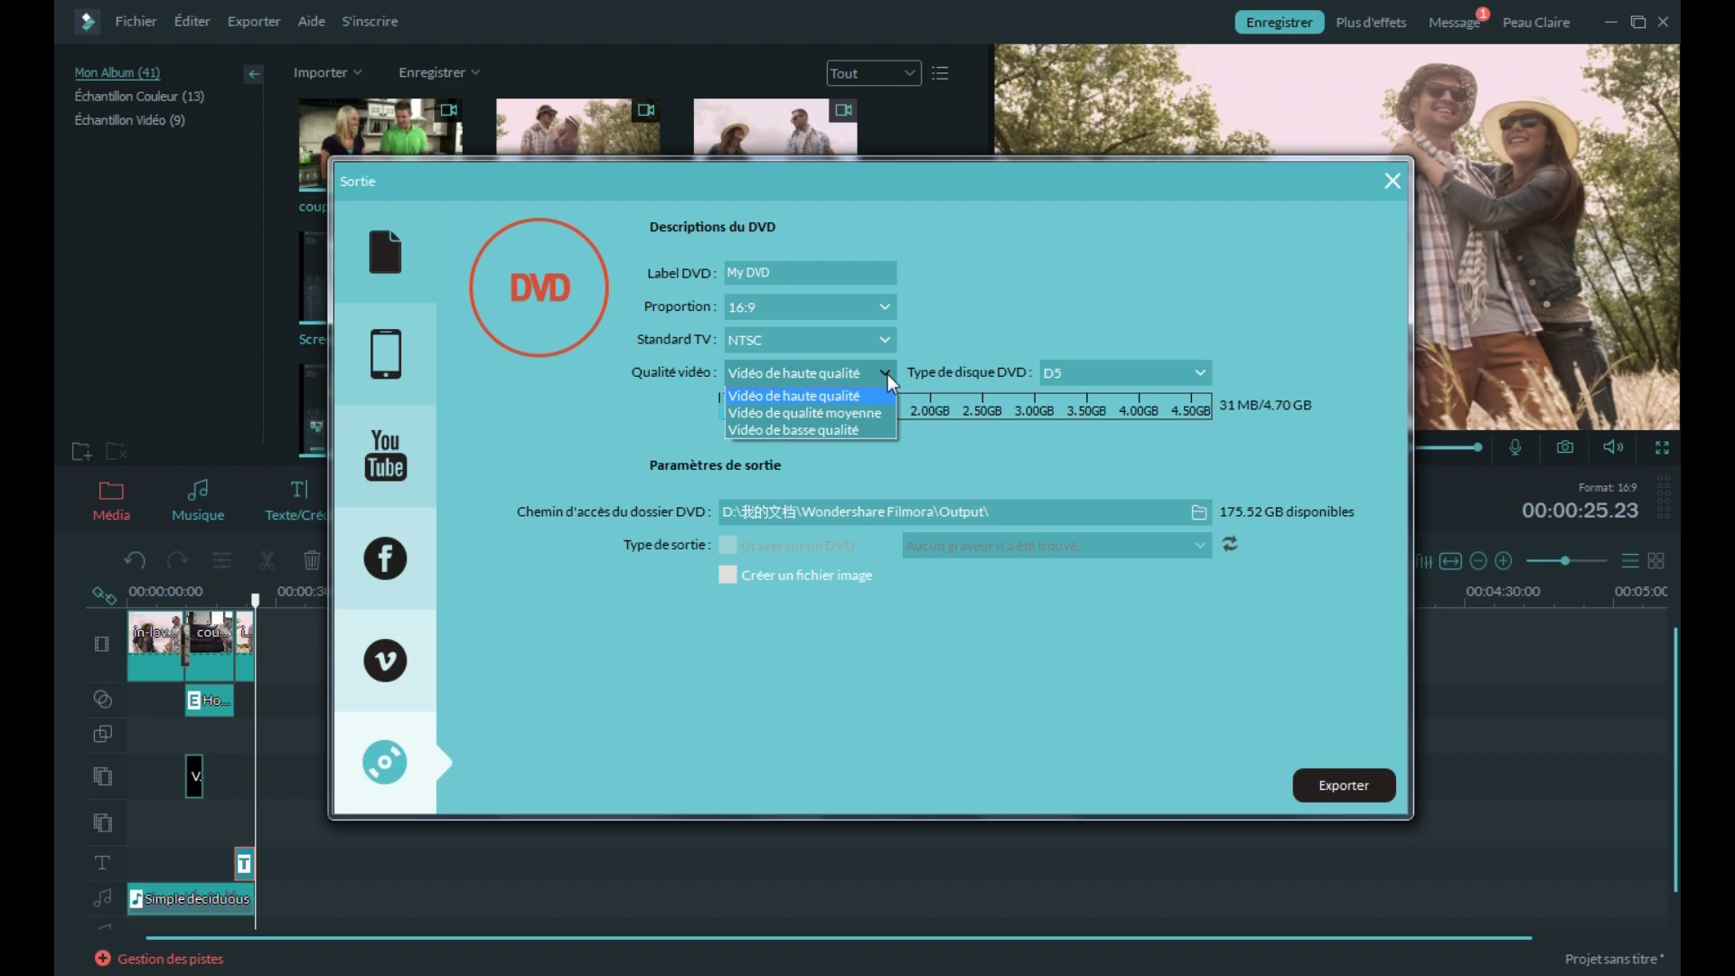
click(887, 374)
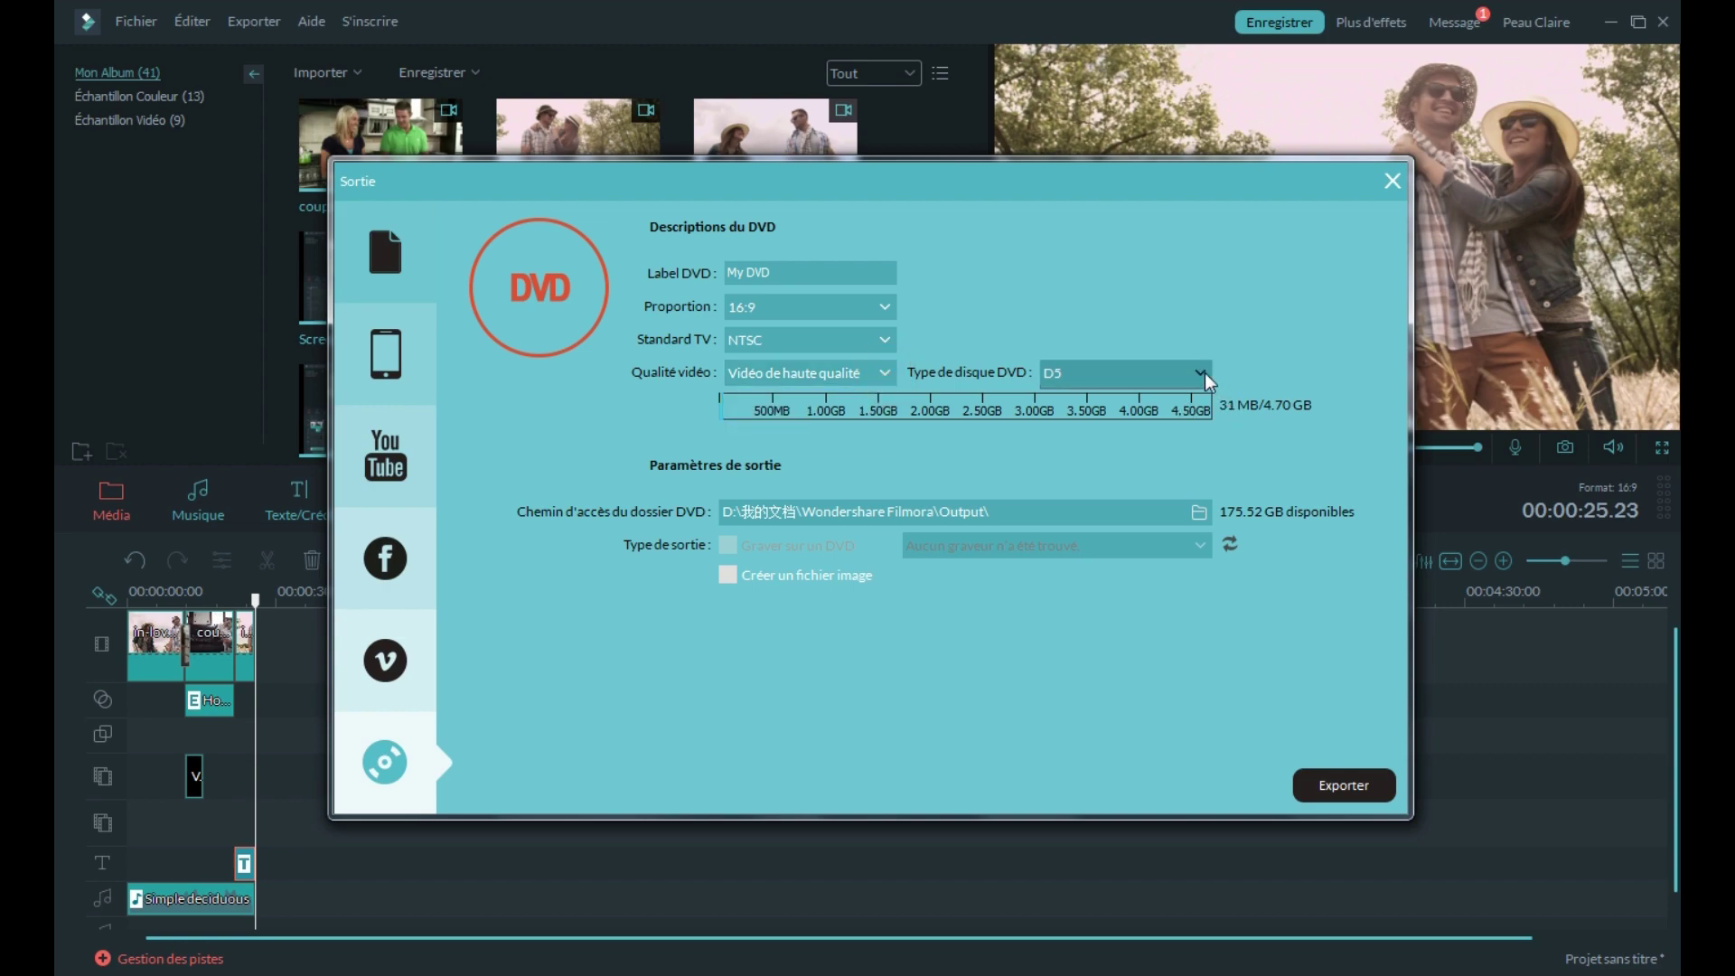
click(1205, 372)
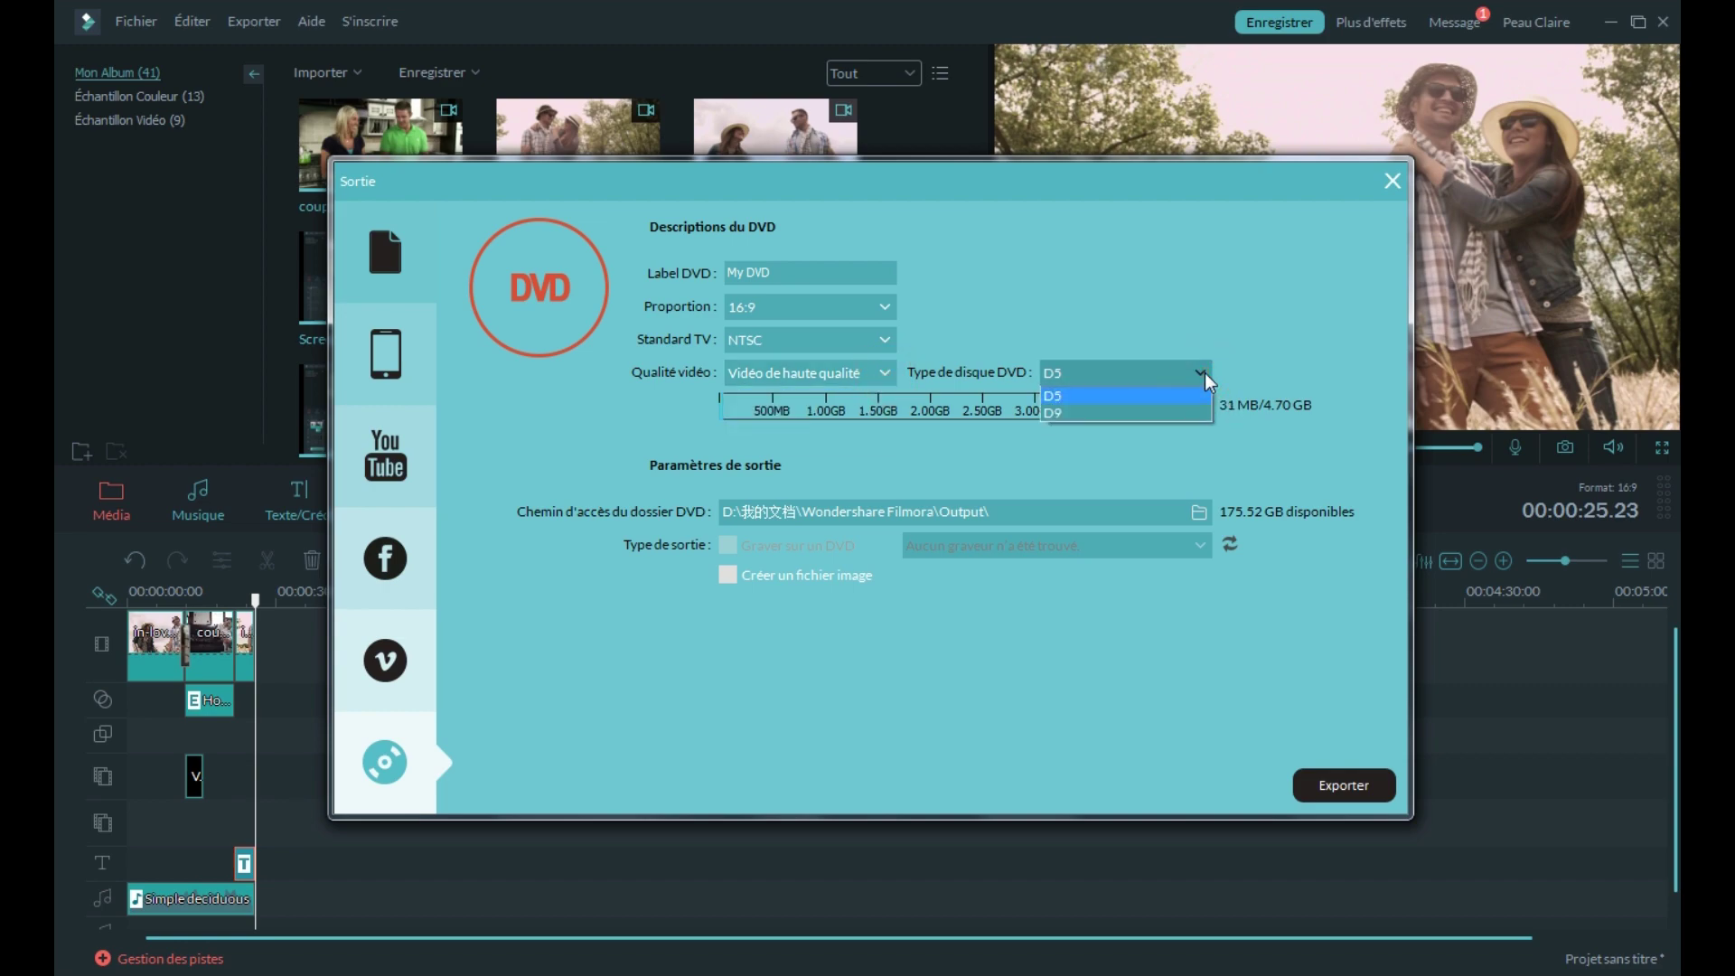
click(1206, 372)
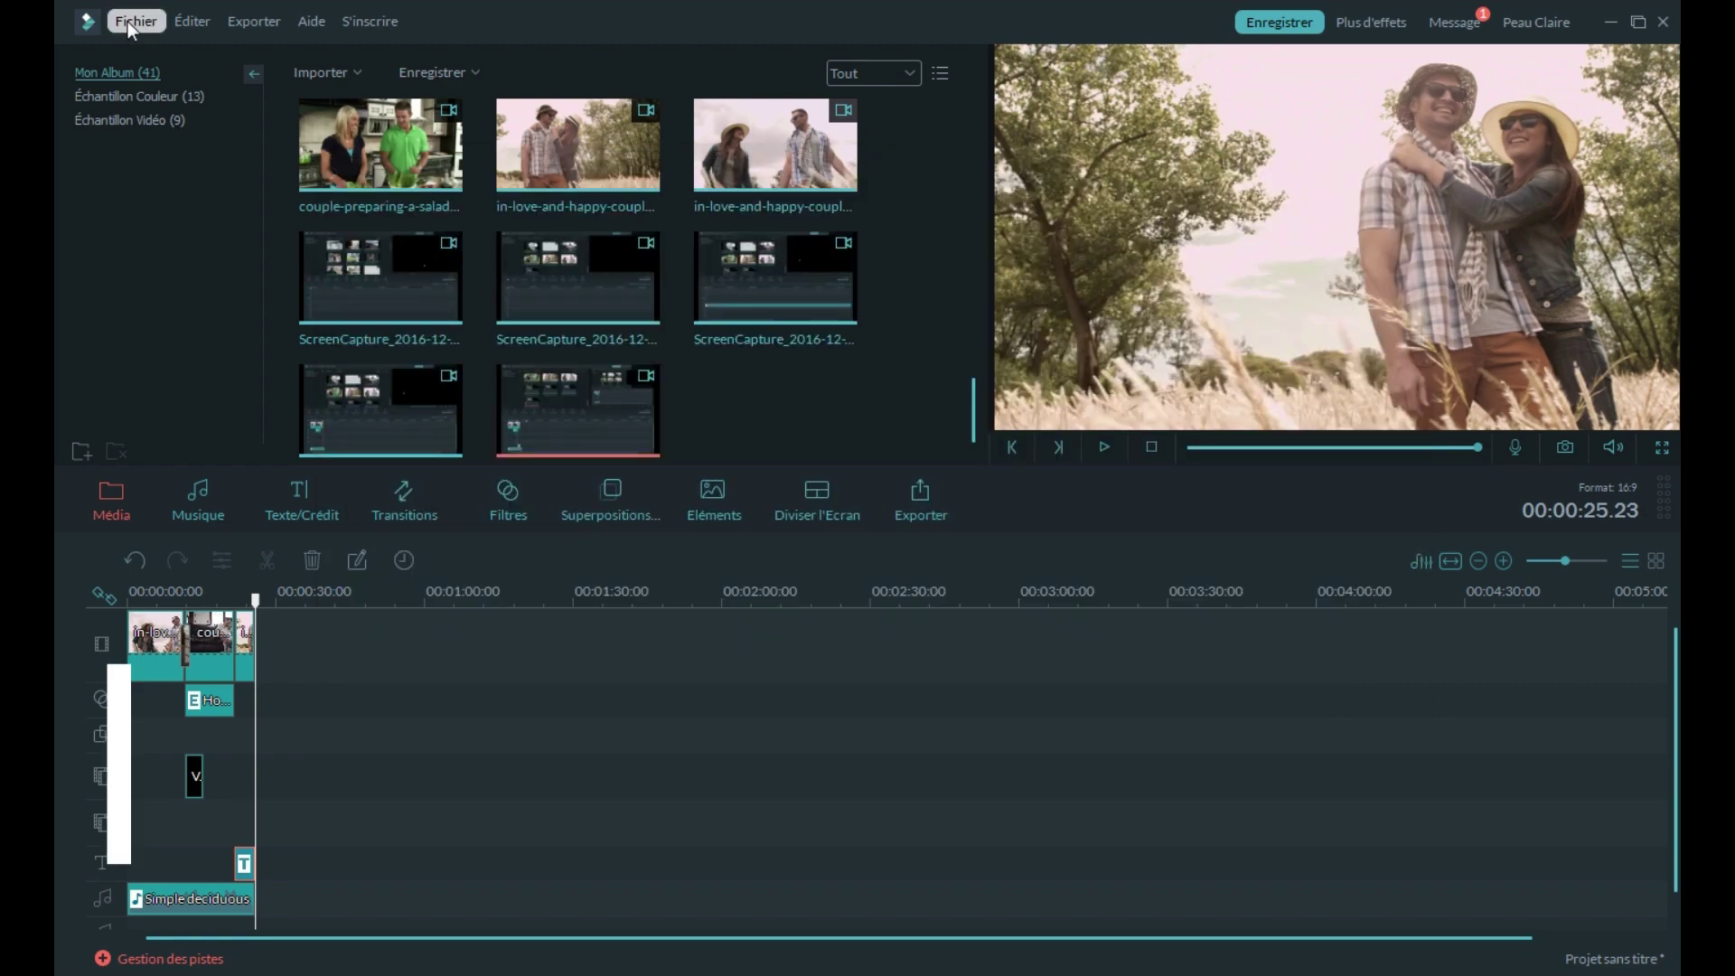
Save the project on the desktop as "ete voyage avec ma cherie.wve".
click(127, 19)
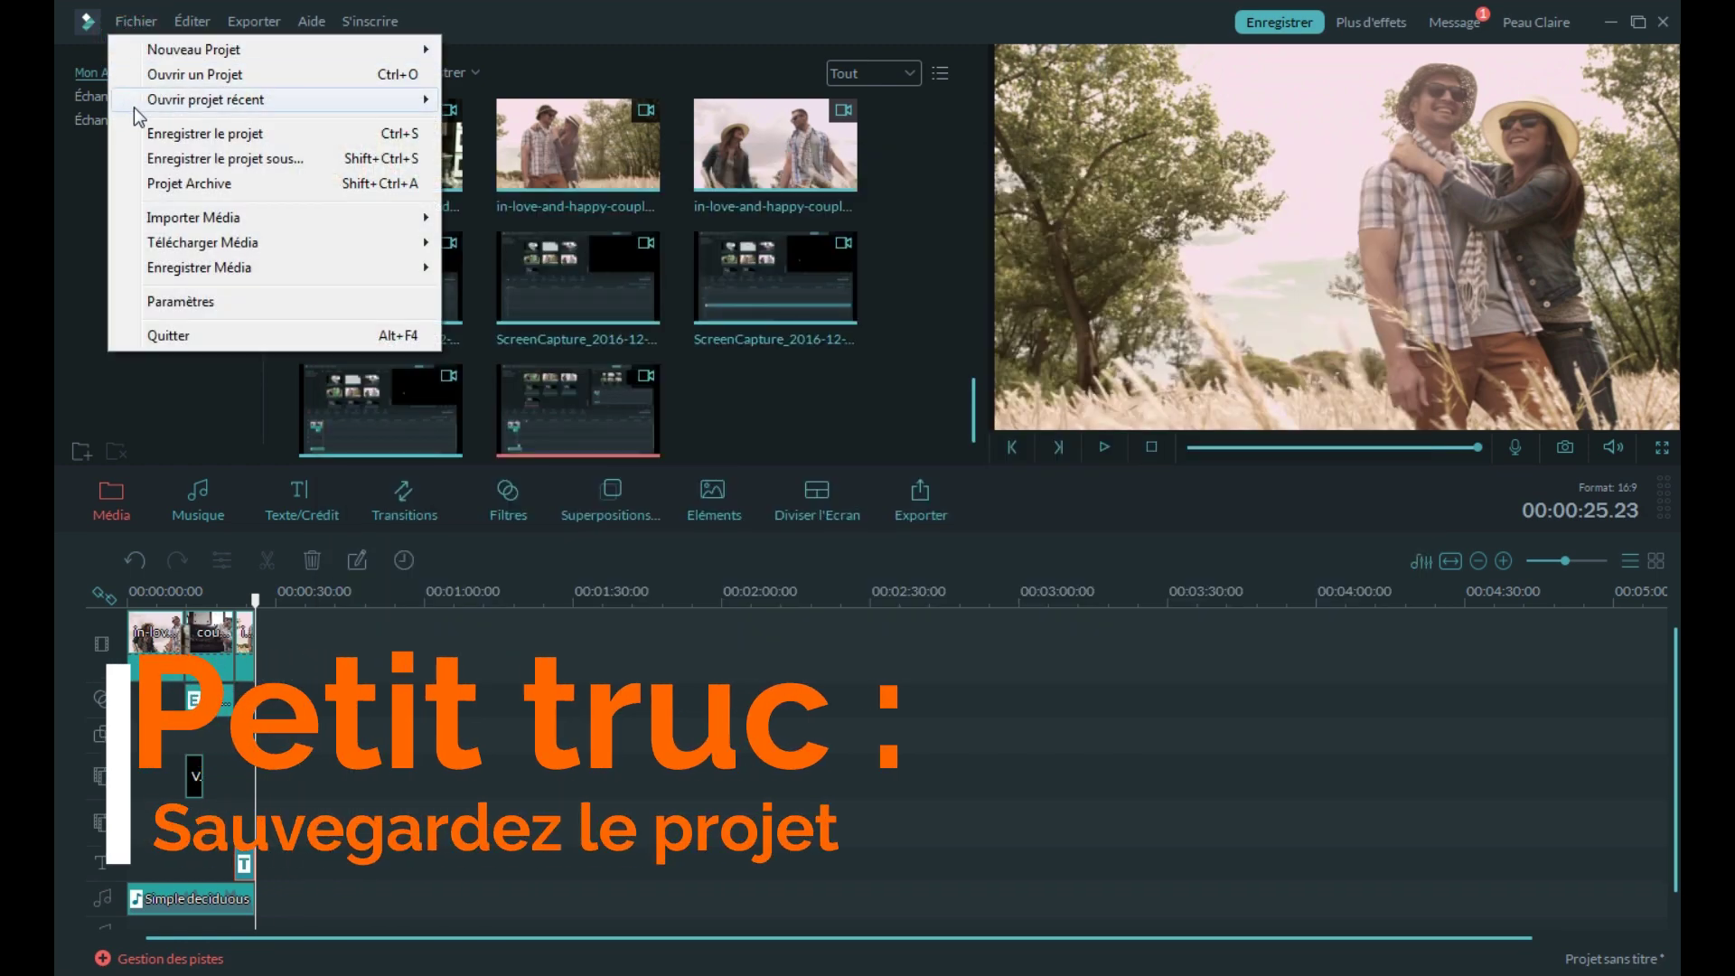
click(155, 133)
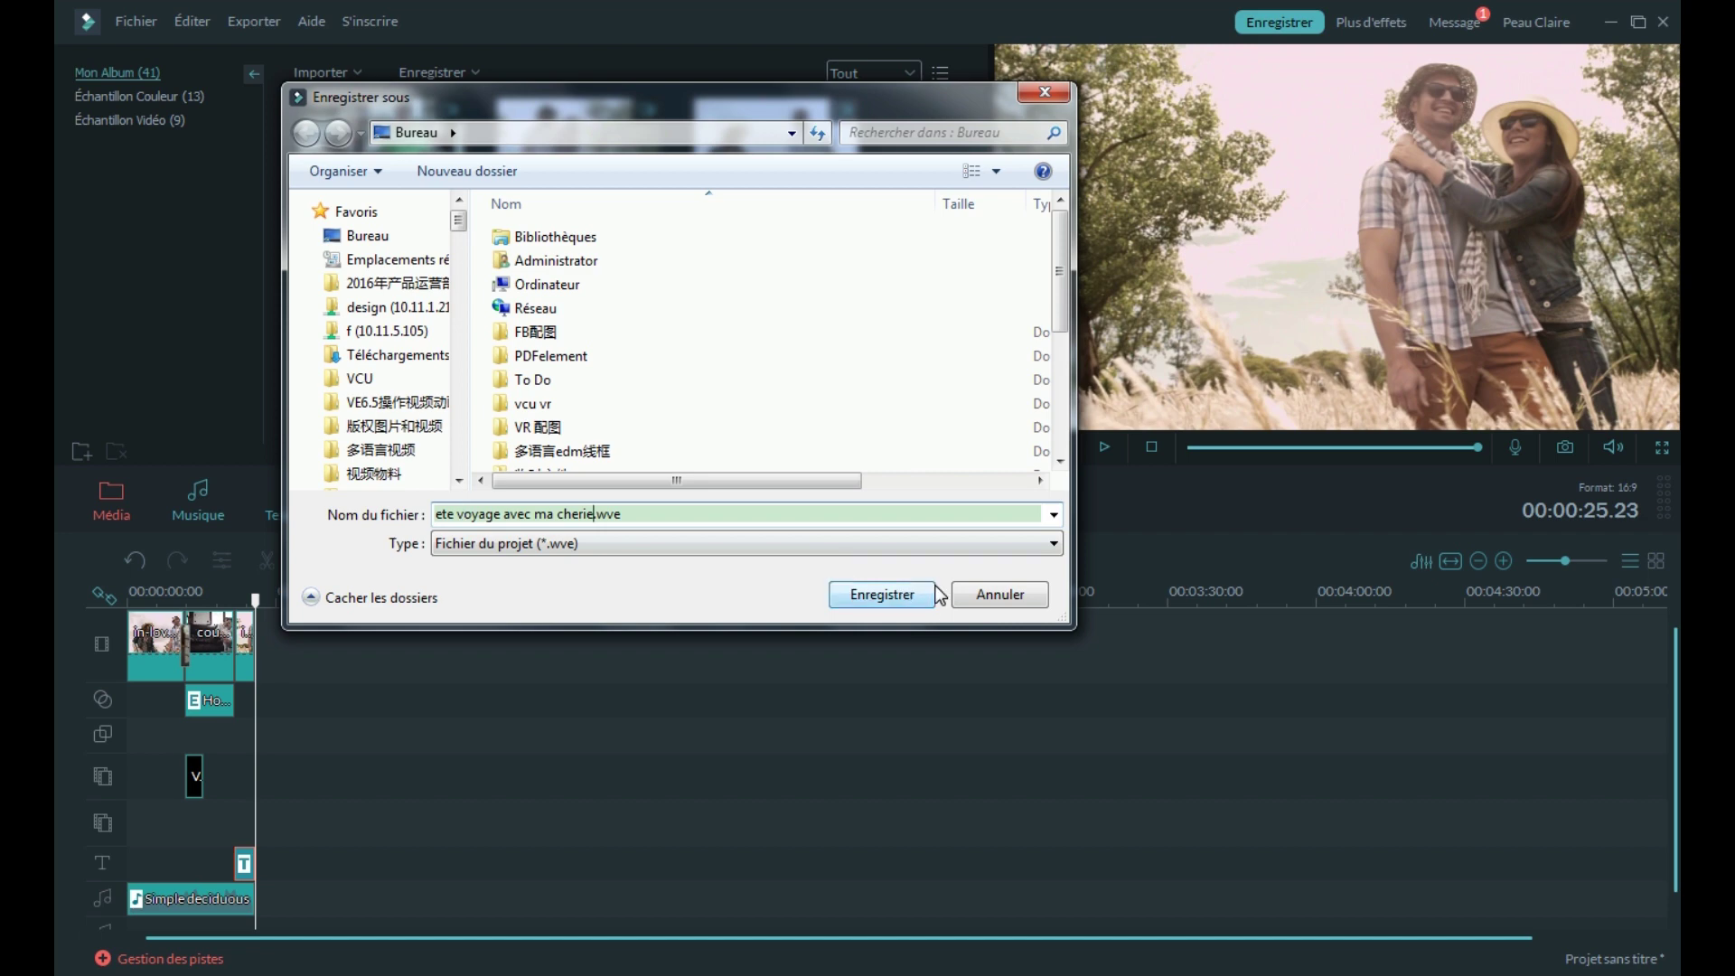
click(881, 595)
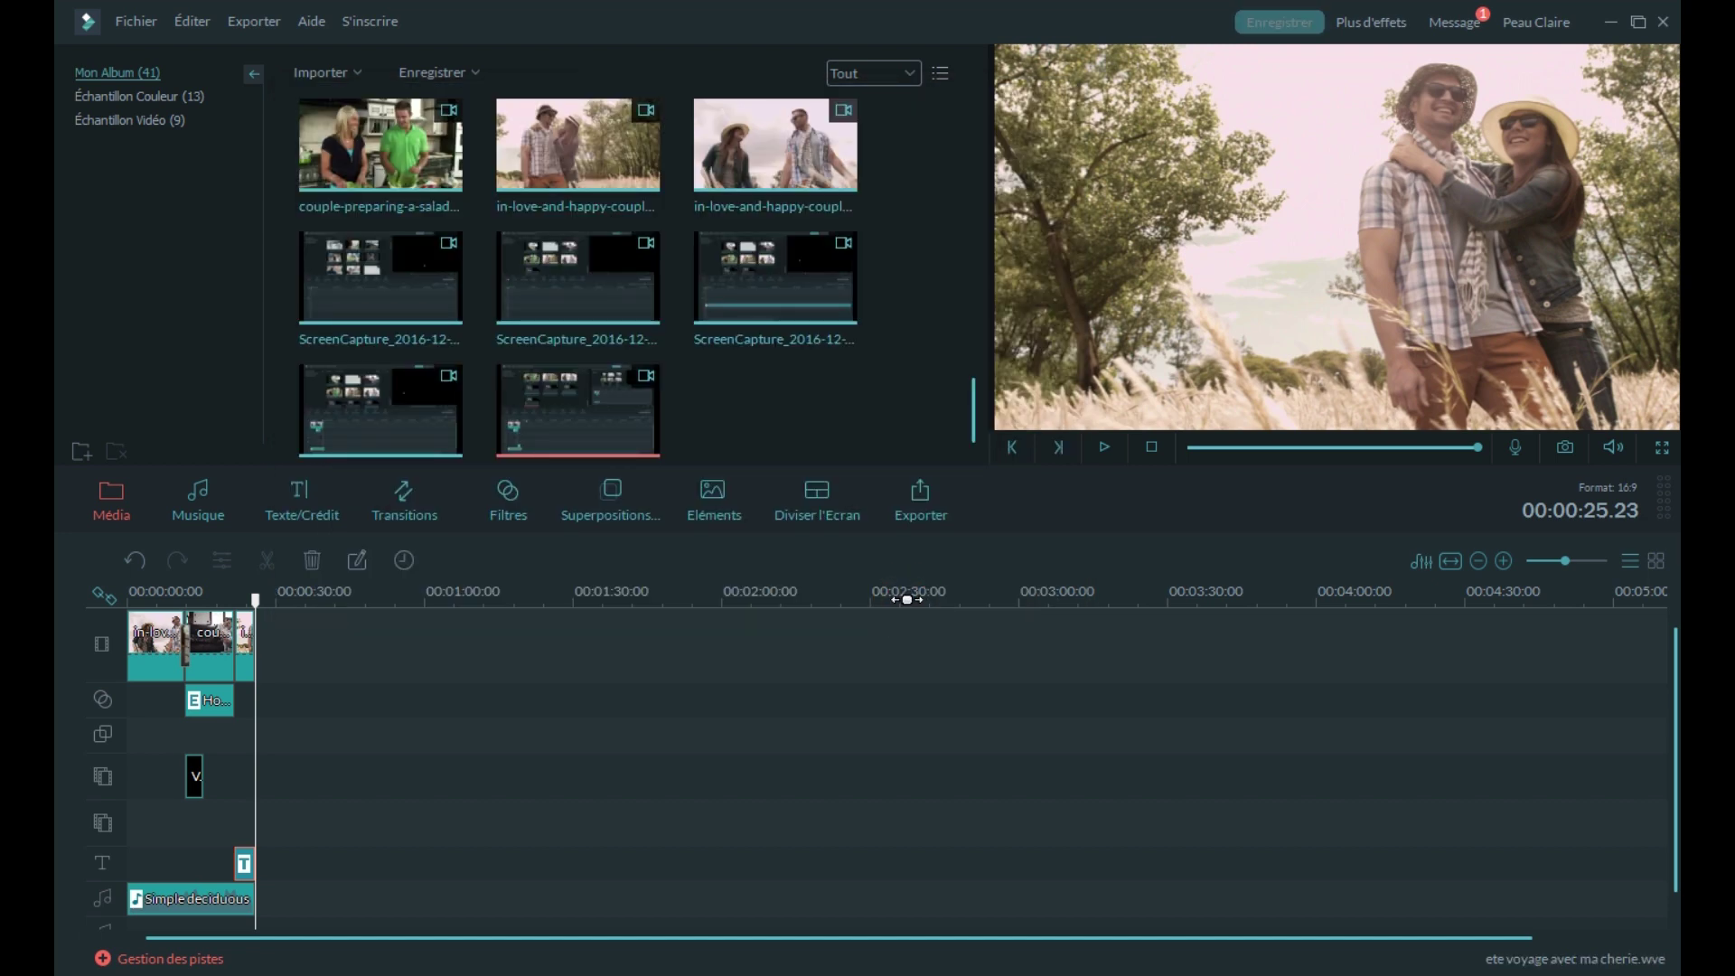